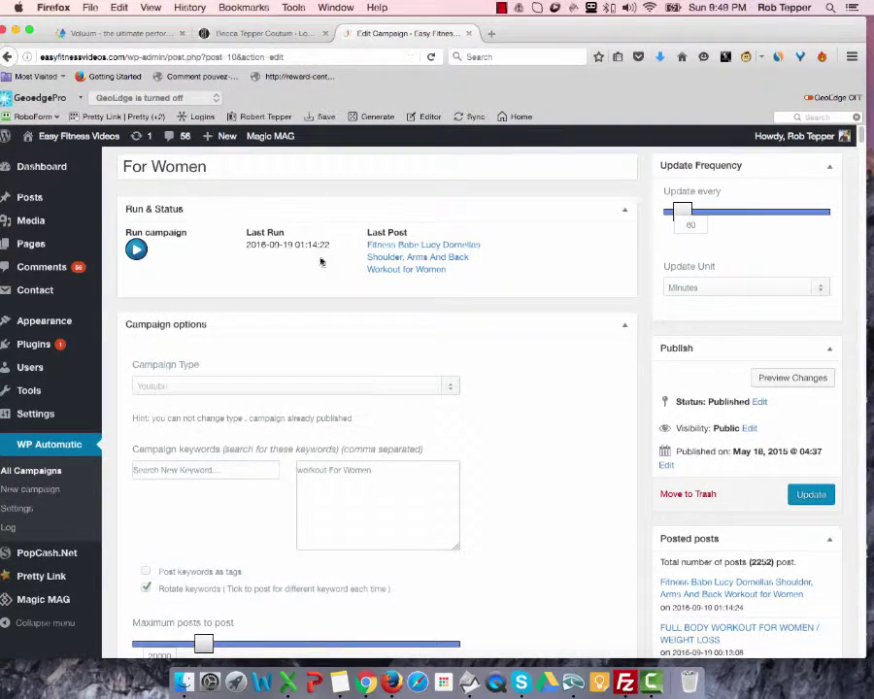
# Run the For Women campaign to post 'Improve your posture in JUST 1 MINUTE!' and highlight the log's last keyword
pyautogui.scroll(2, 302, 266)
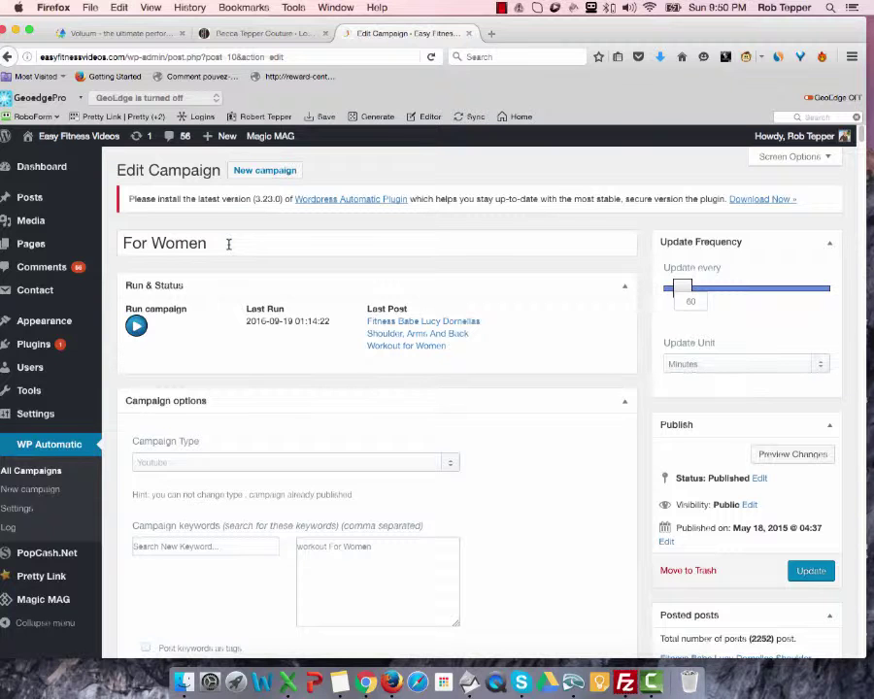
pyautogui.scroll(-1, 229, 246)
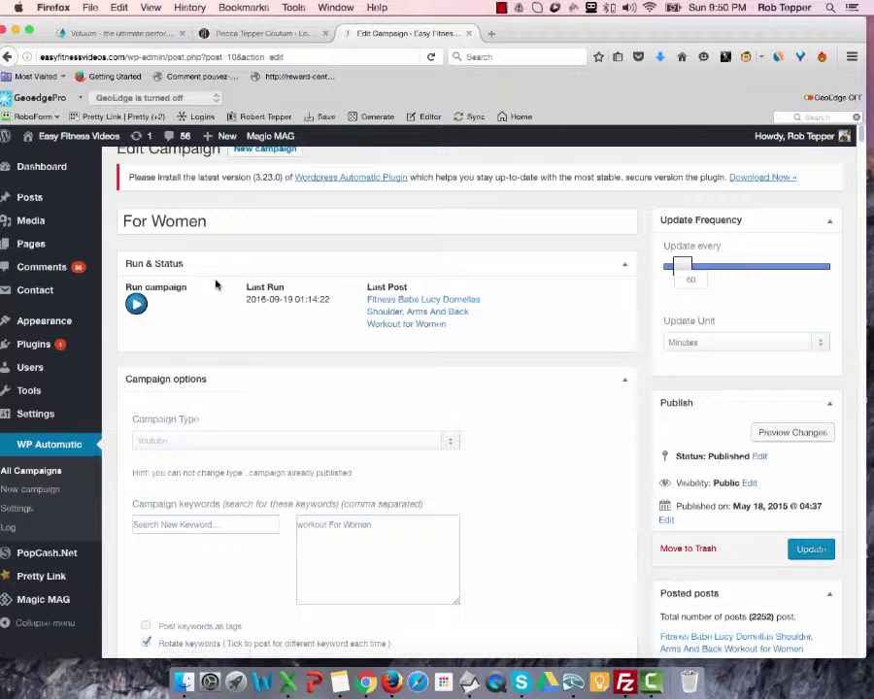
pyautogui.scroll(-1, 201, 291)
pyautogui.scroll(-2, 185, 288)
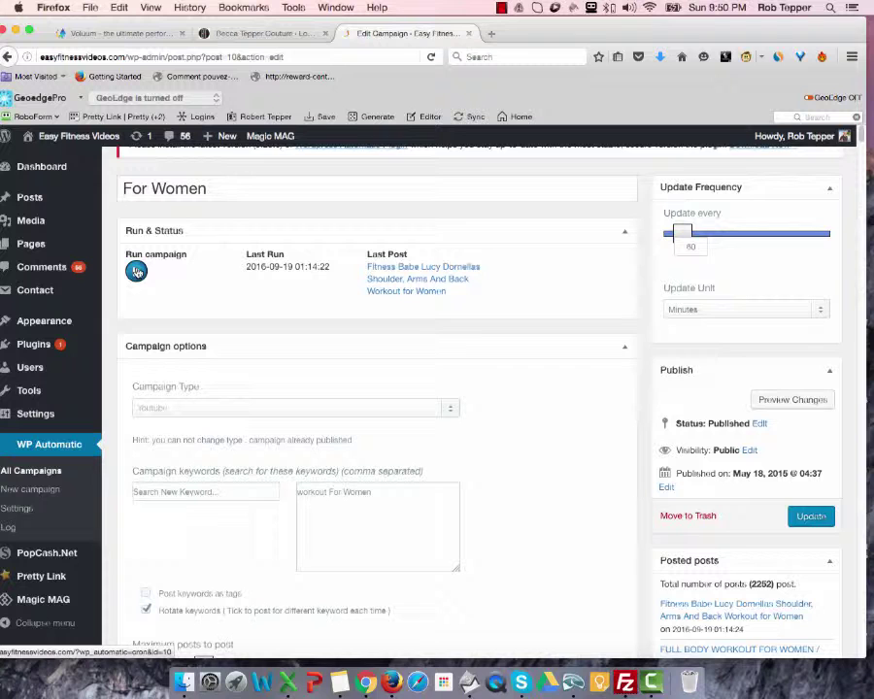
pyautogui.click(136, 272)
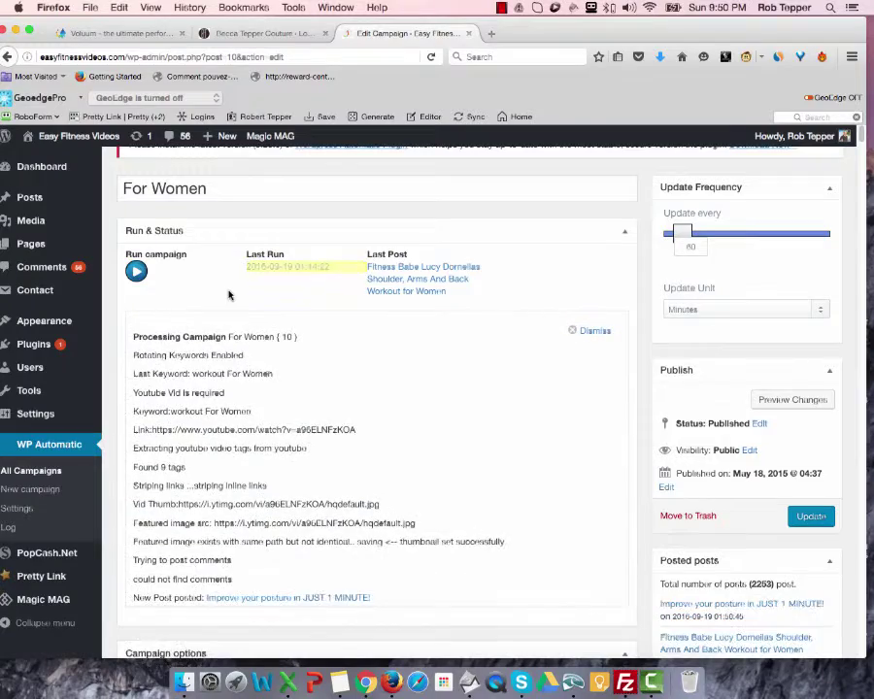
pyautogui.scroll(-3, 268, 311)
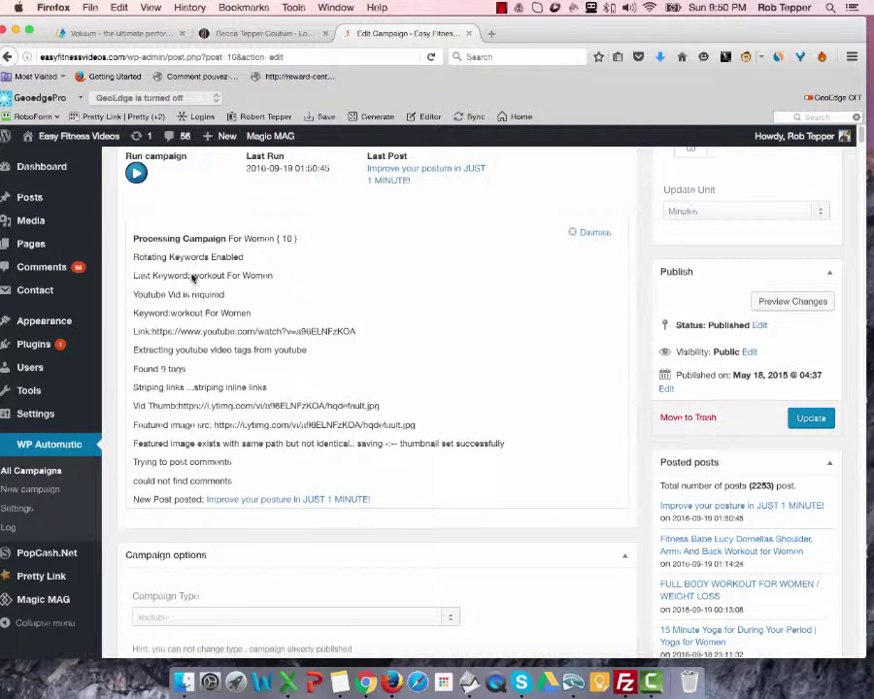
pyautogui.moveTo(192, 276); pyautogui.dragTo(277, 279)
pyautogui.scroll(-5, 279, 280)
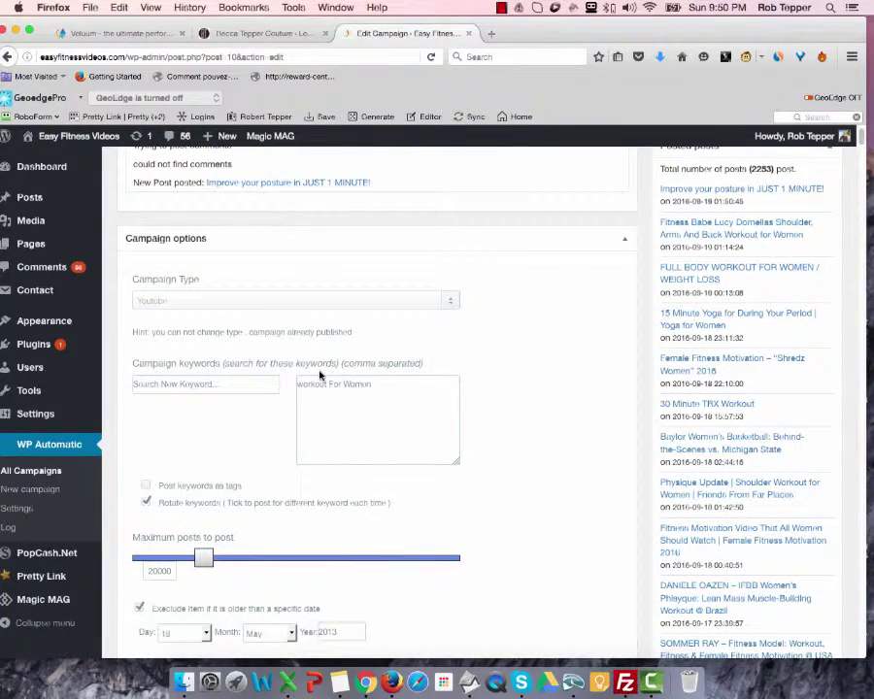
pyautogui.moveTo(374, 384); pyautogui.dragTo(295, 384)
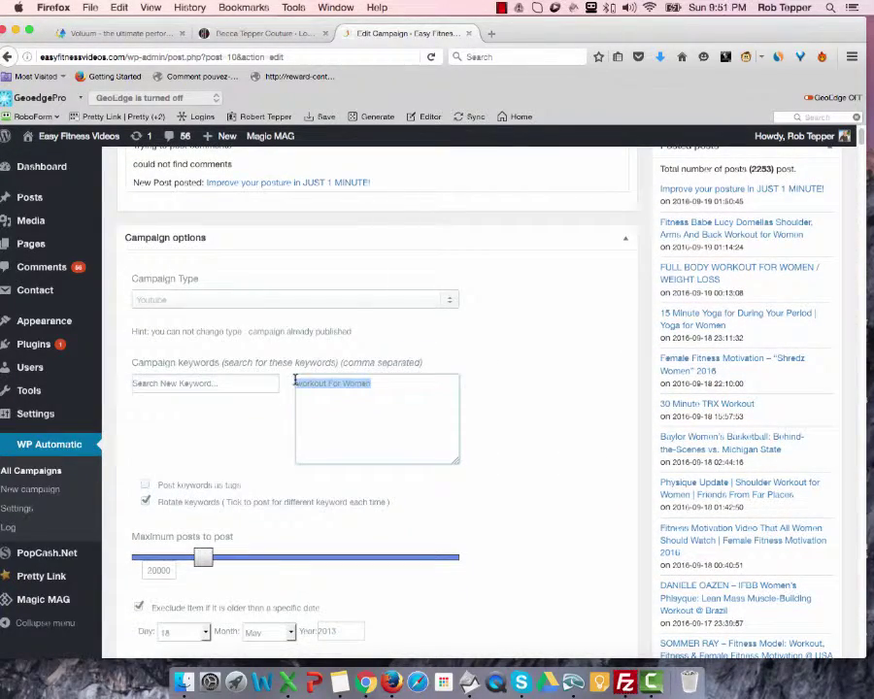
pyautogui.click(381, 391)
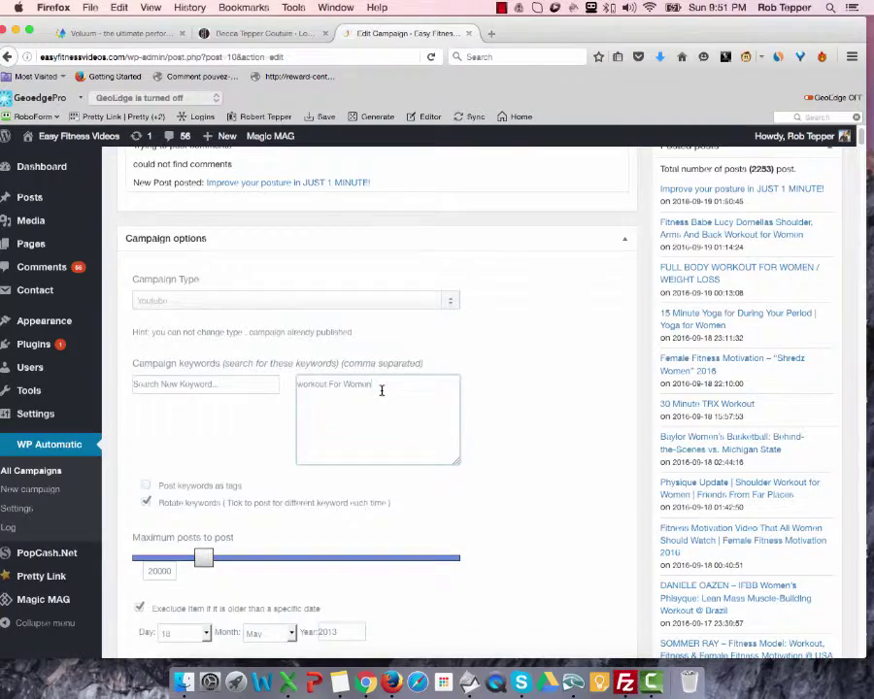
pyautogui.scroll(-2, 381, 390)
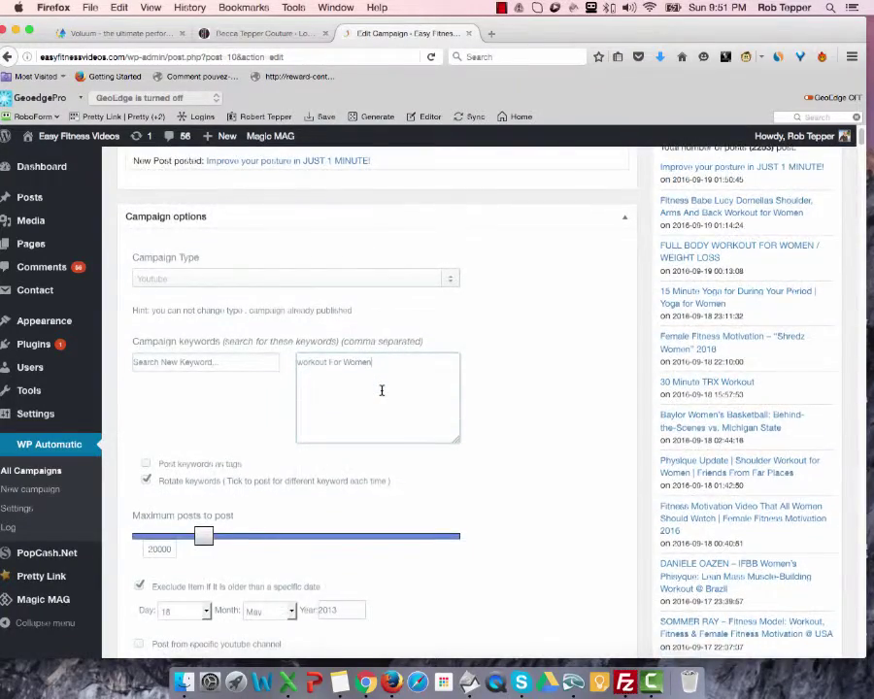
pyautogui.scroll(-4, 382, 390)
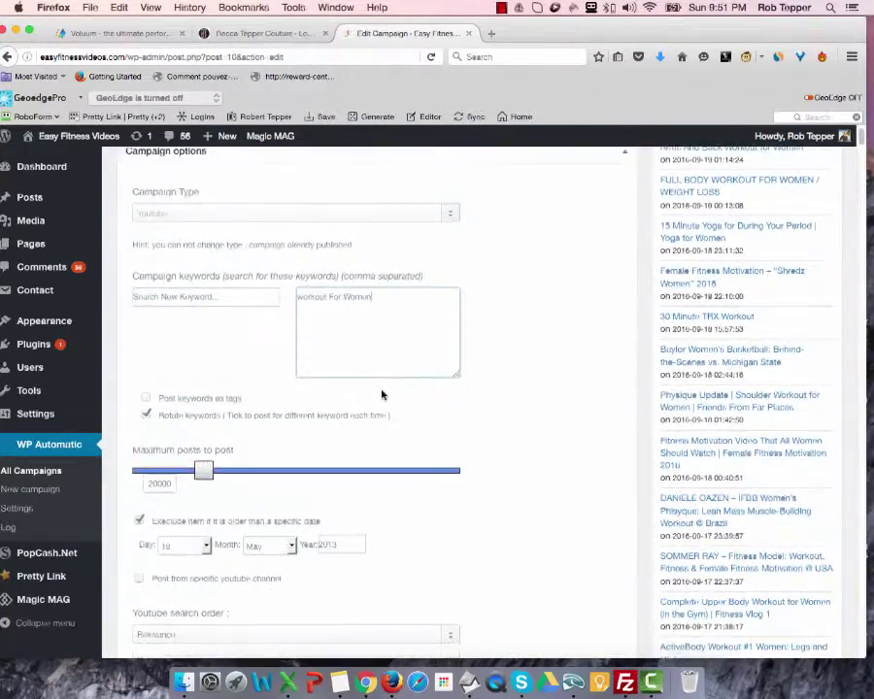
pyautogui.scroll(-6, 381, 394)
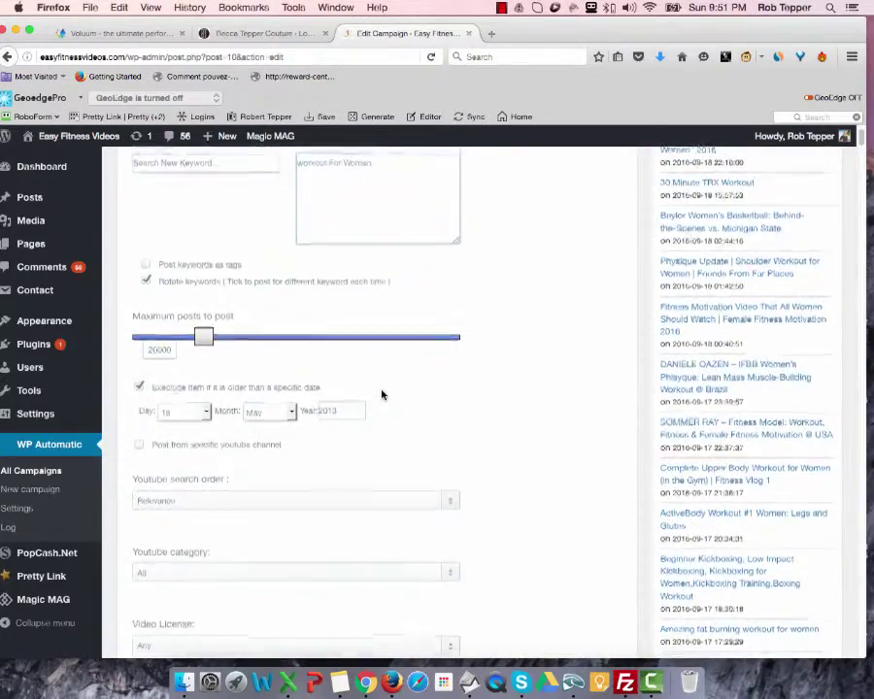
pyautogui.scroll(-5, 382, 394)
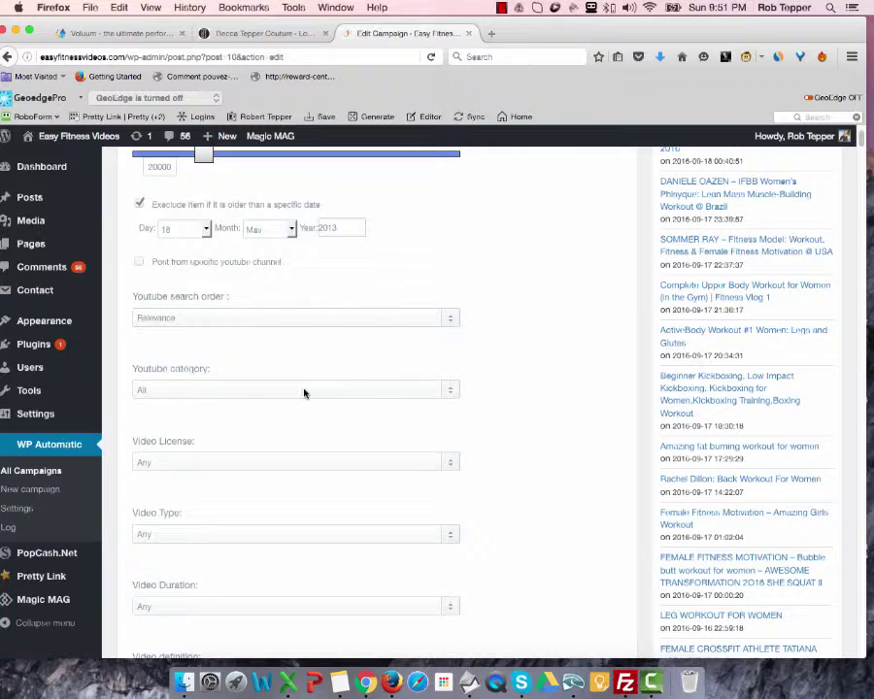
pyautogui.scroll(-4, 303, 393)
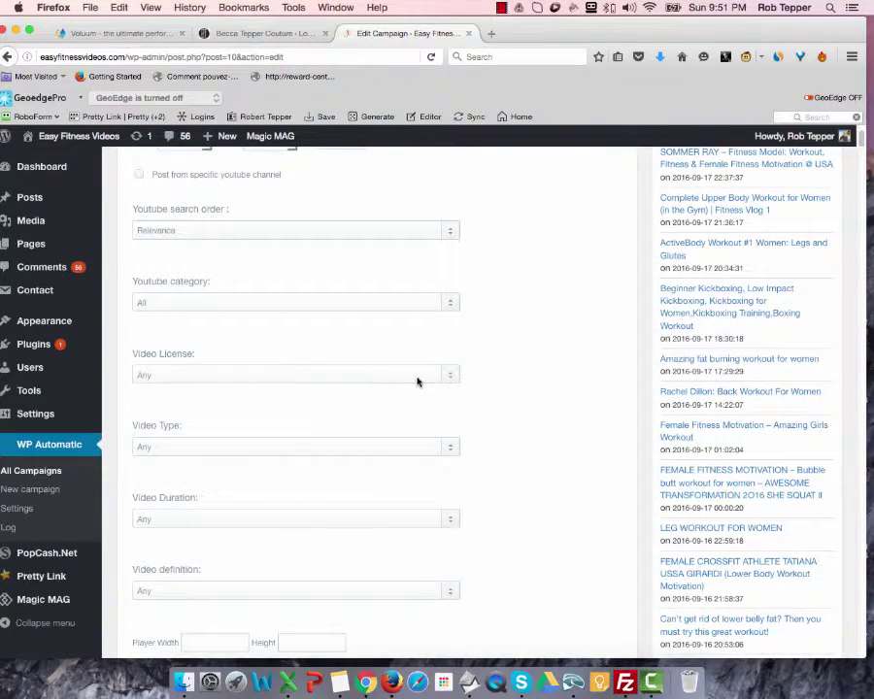
pyautogui.scroll(-1, 388, 373)
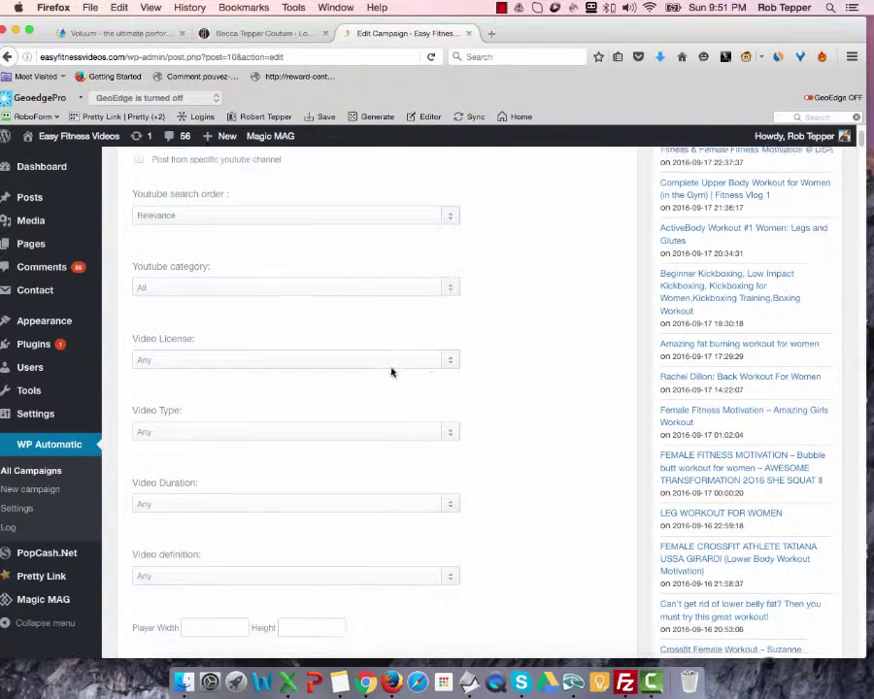
# Set the video license to Standard and duration to Short, leaving type and definition at Any
pyautogui.click(449, 353)
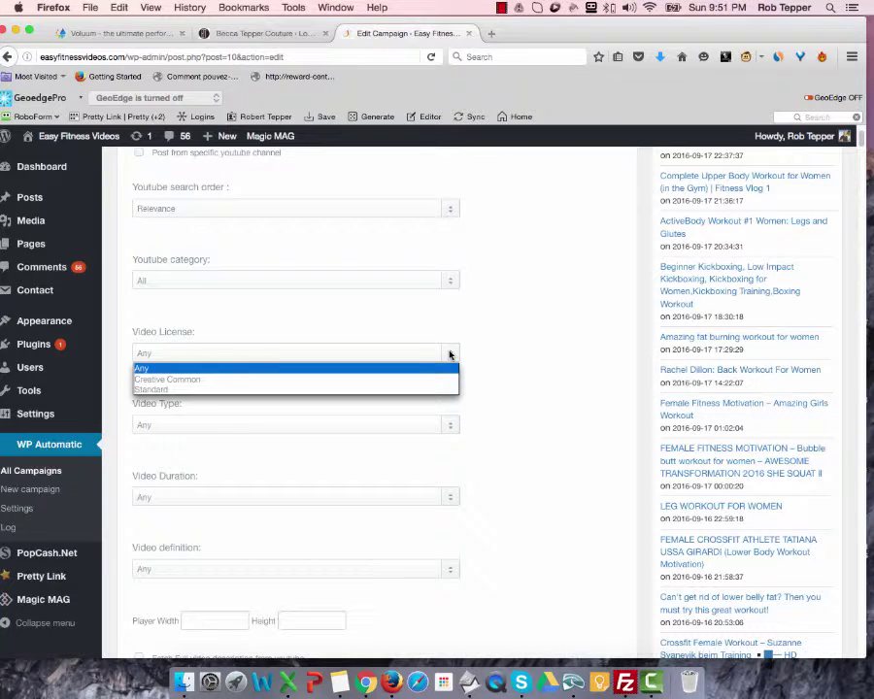
pyautogui.click(433, 389)
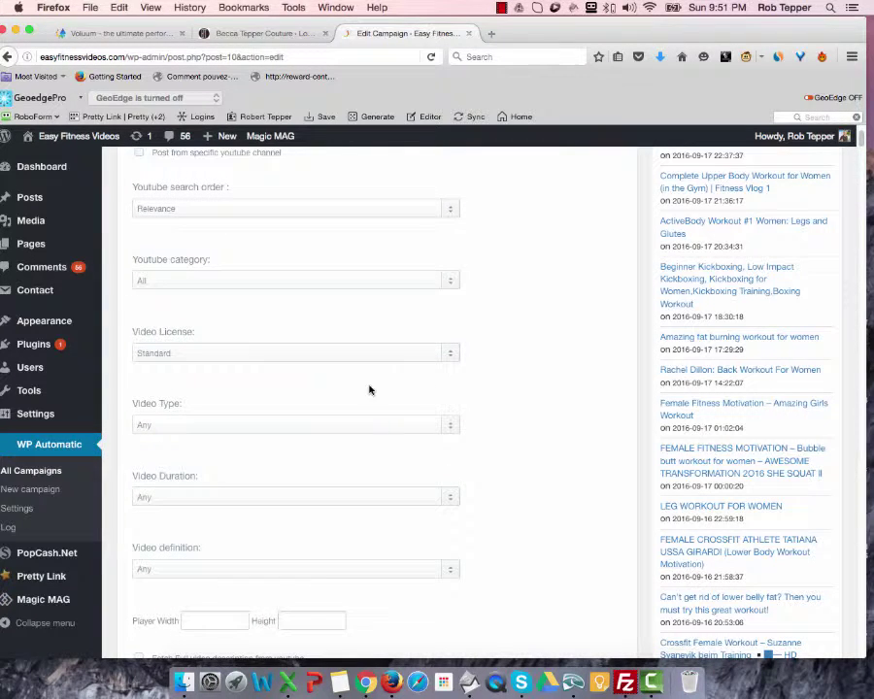
pyautogui.click(398, 423)
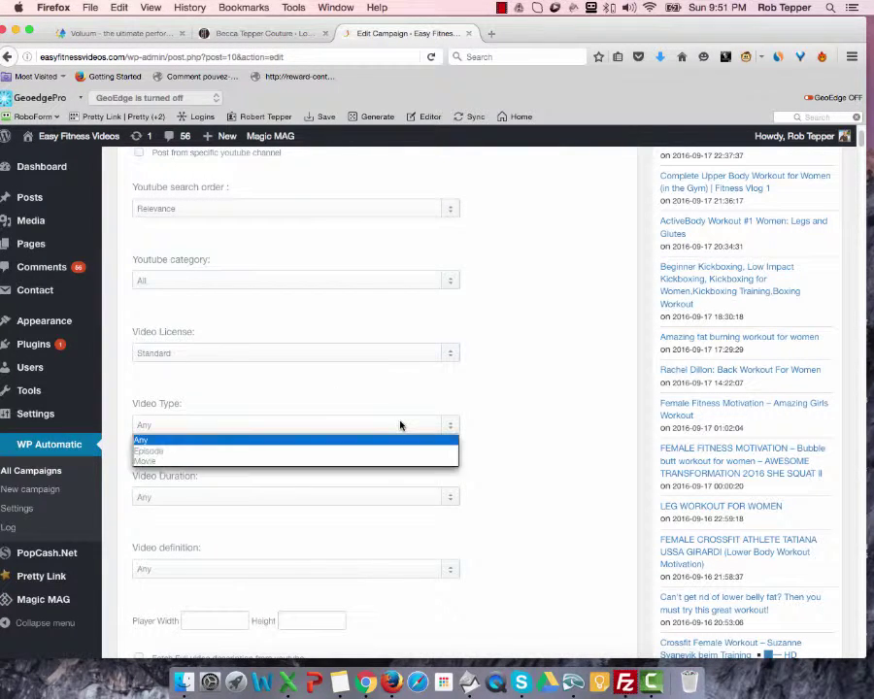
pyautogui.click(400, 425)
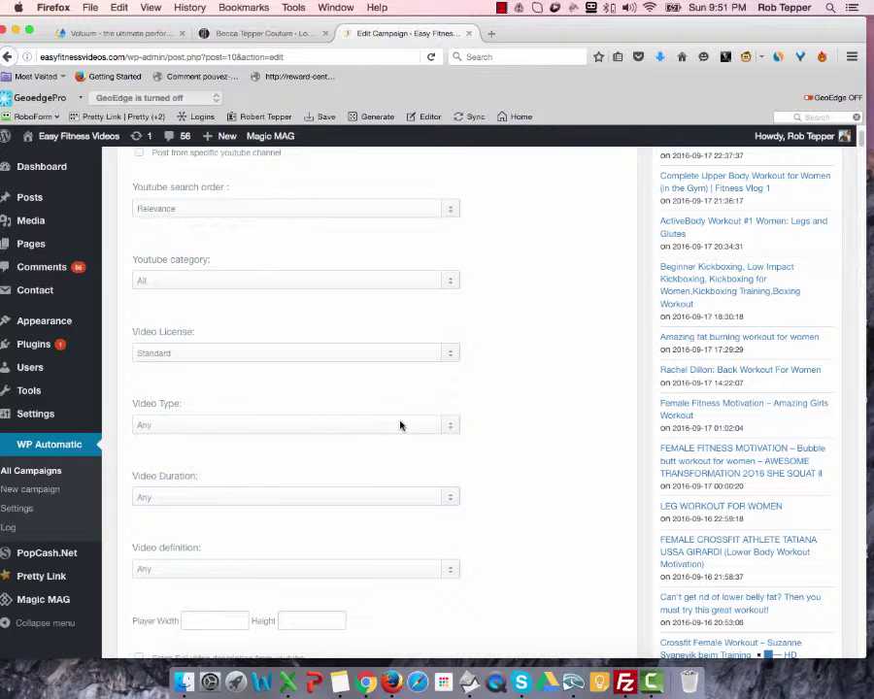
pyautogui.click(400, 498)
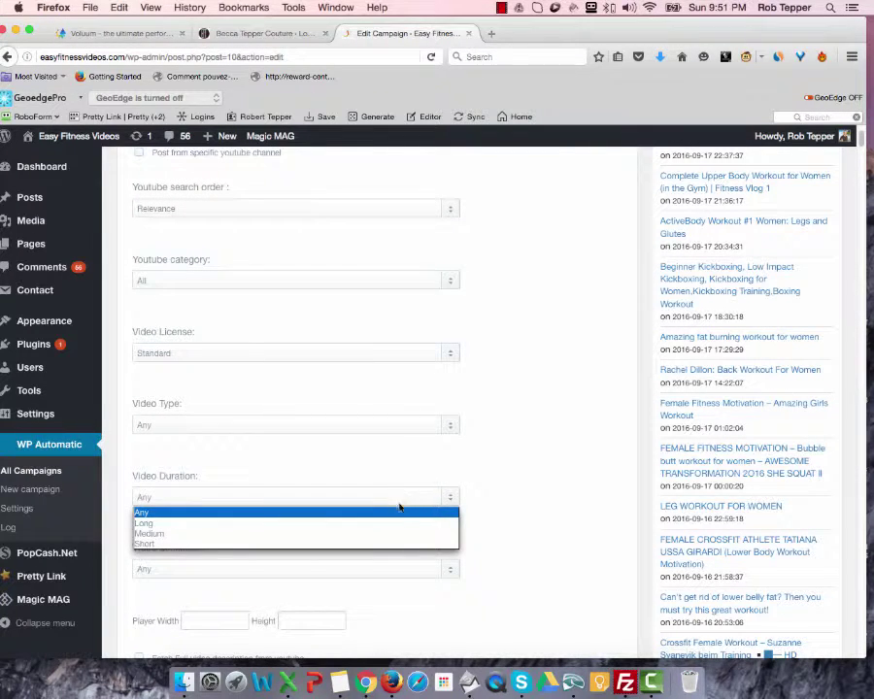
pyautogui.click(387, 543)
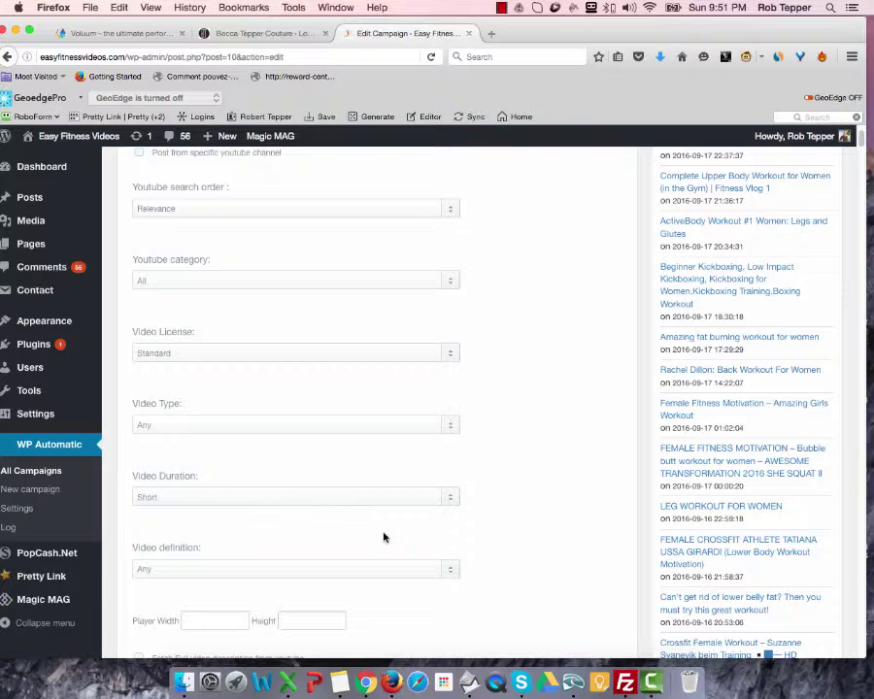
pyautogui.scroll(-3, 420, 539)
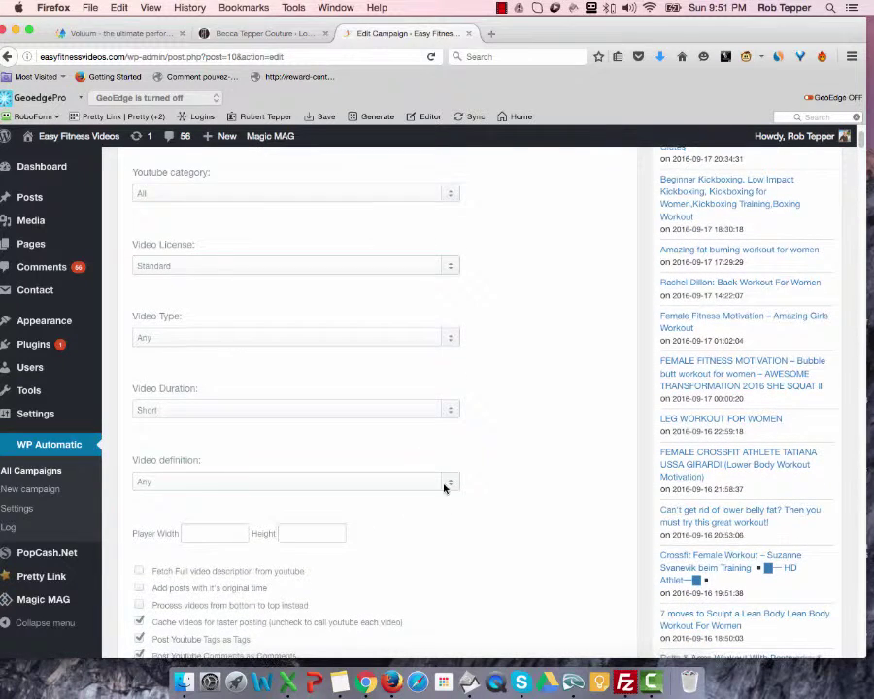
pyautogui.click(445, 479)
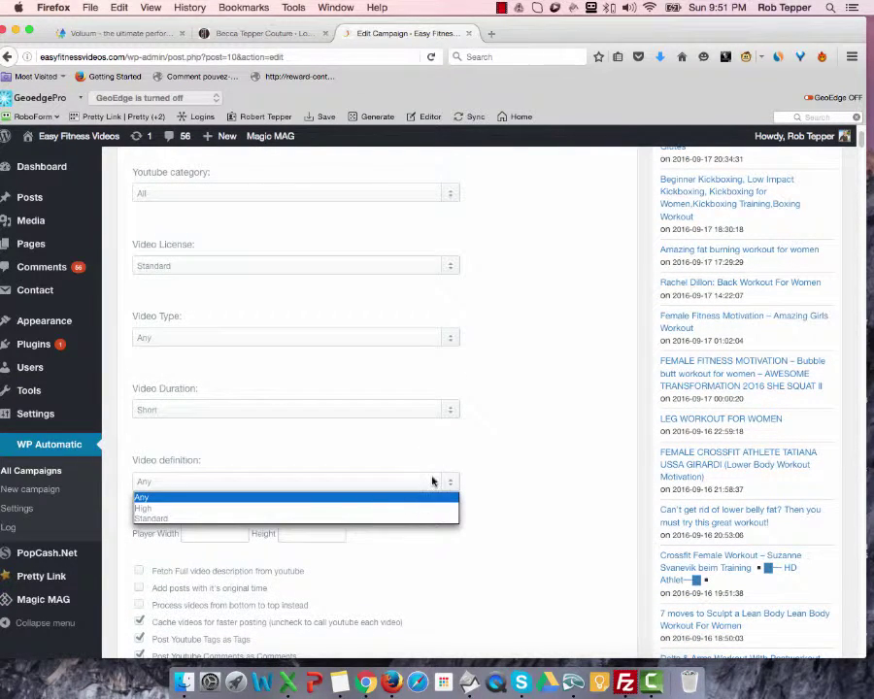
pyautogui.click(492, 459)
pyautogui.scroll(-3, 449, 529)
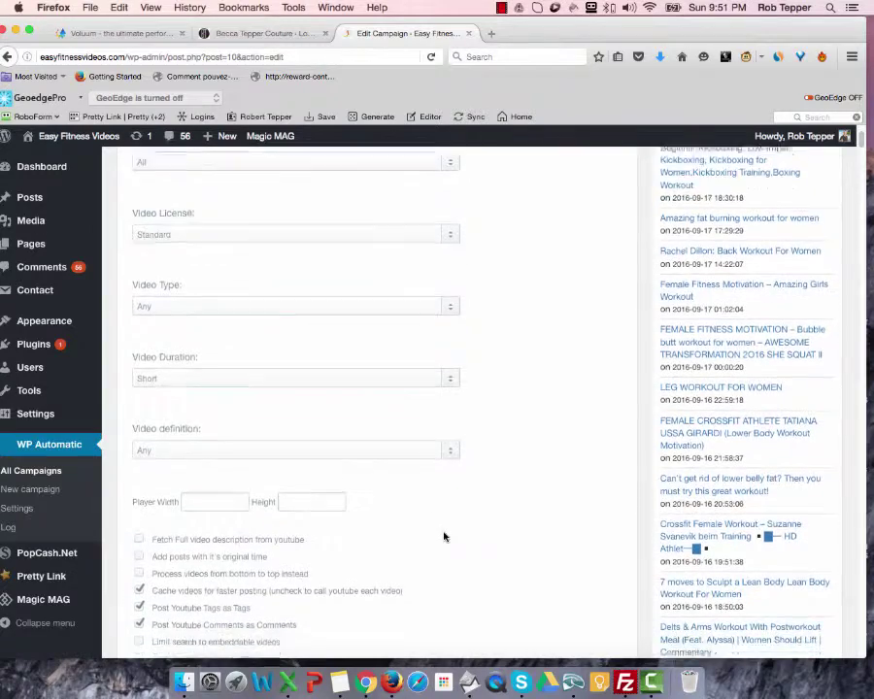
pyautogui.scroll(-1, 422, 532)
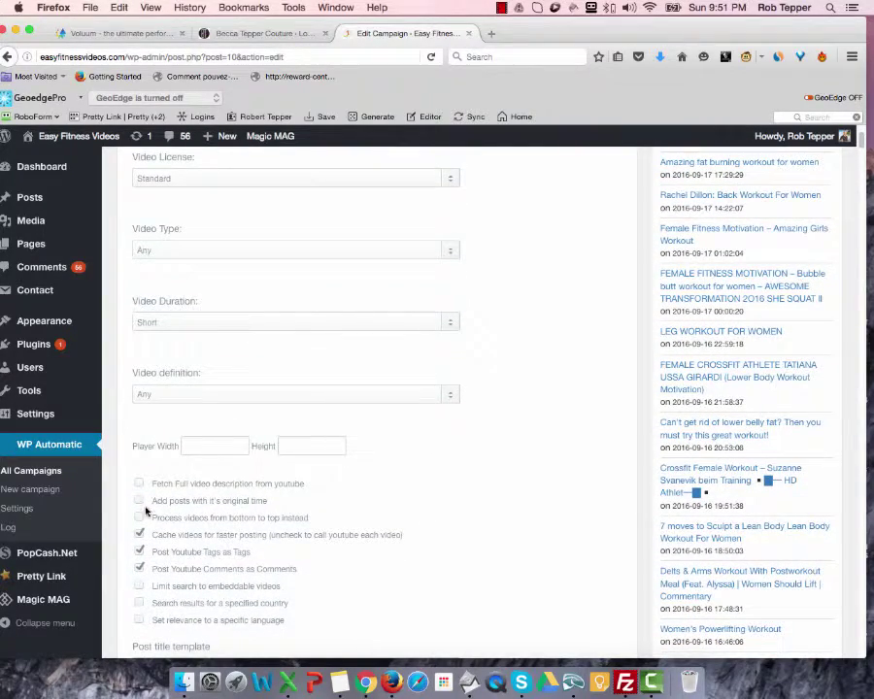
pyautogui.scroll(-5, 237, 532)
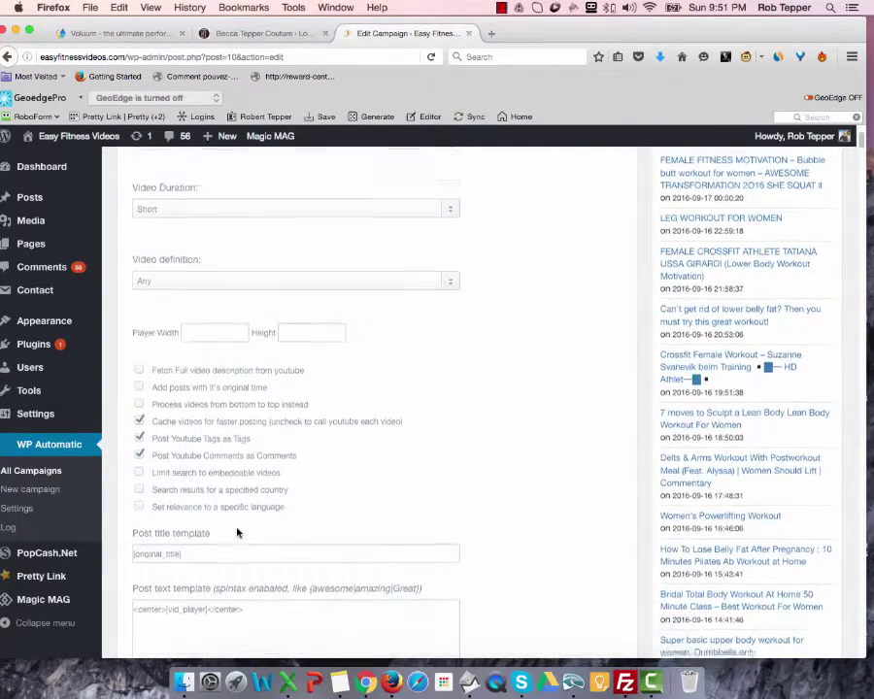
pyautogui.scroll(-3, 237, 532)
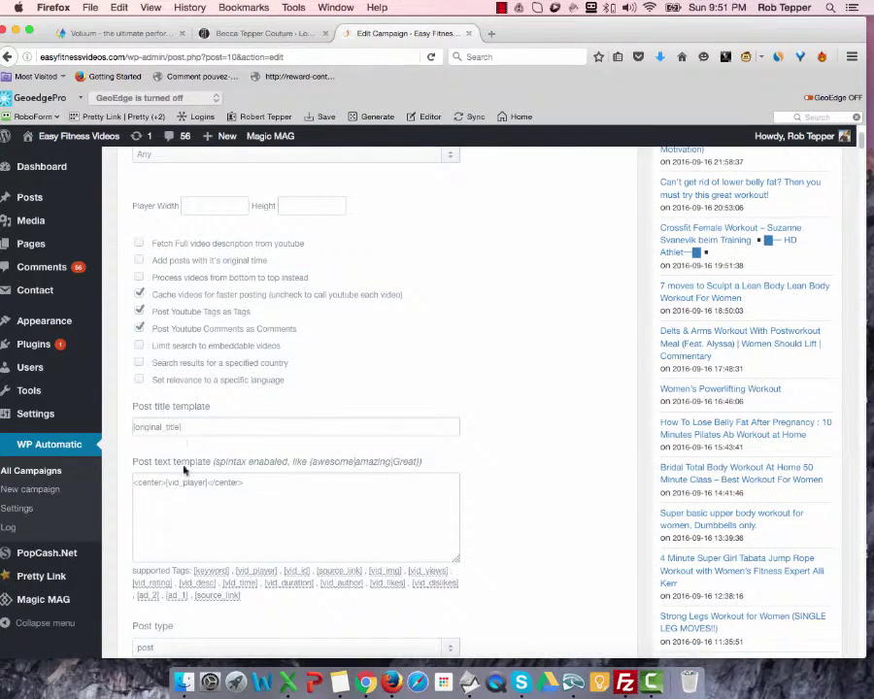
pyautogui.scroll(-2, 259, 491)
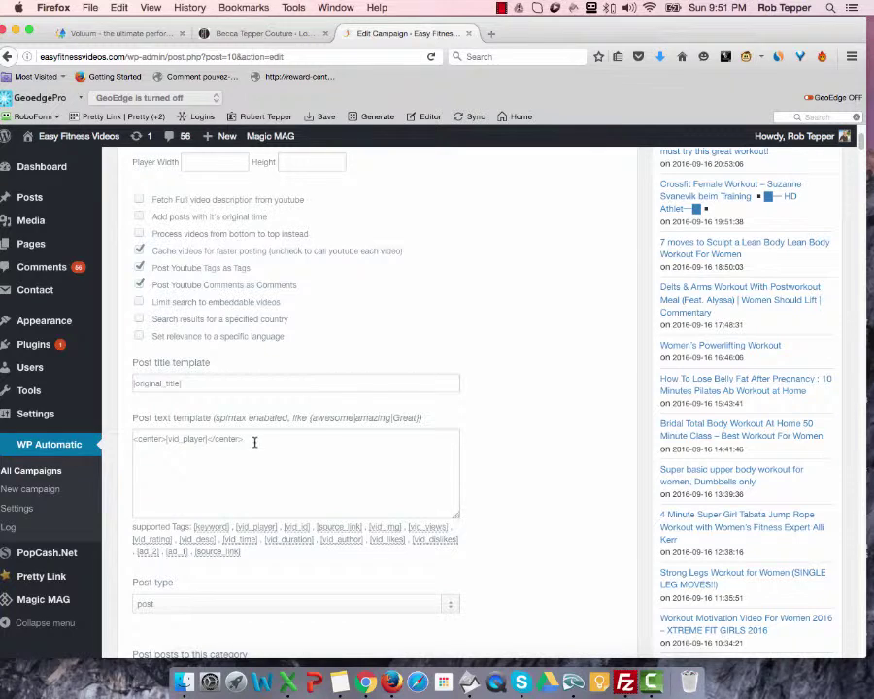
pyautogui.tripleClick(230, 438)
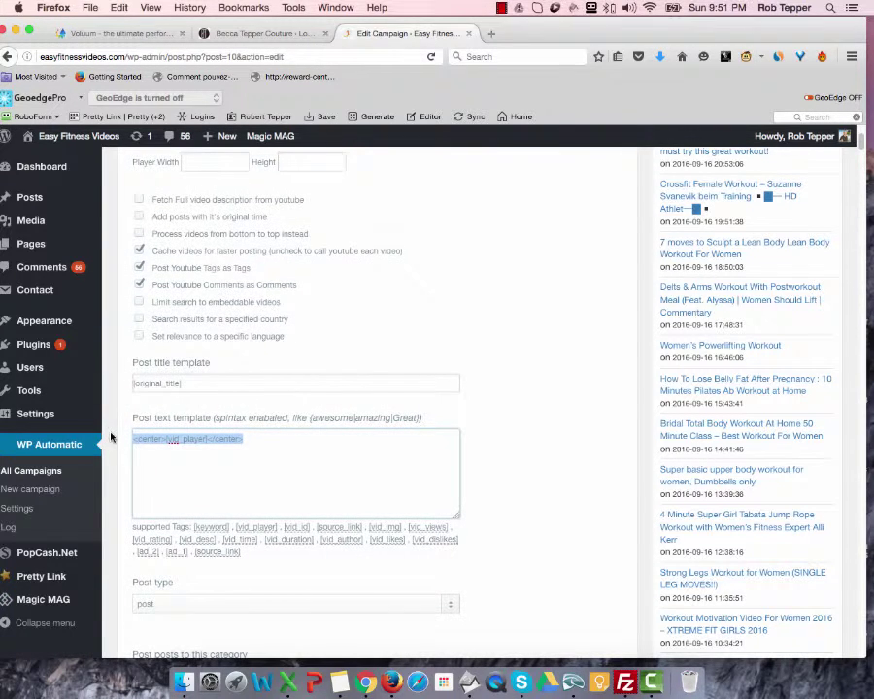
pyautogui.click(187, 479)
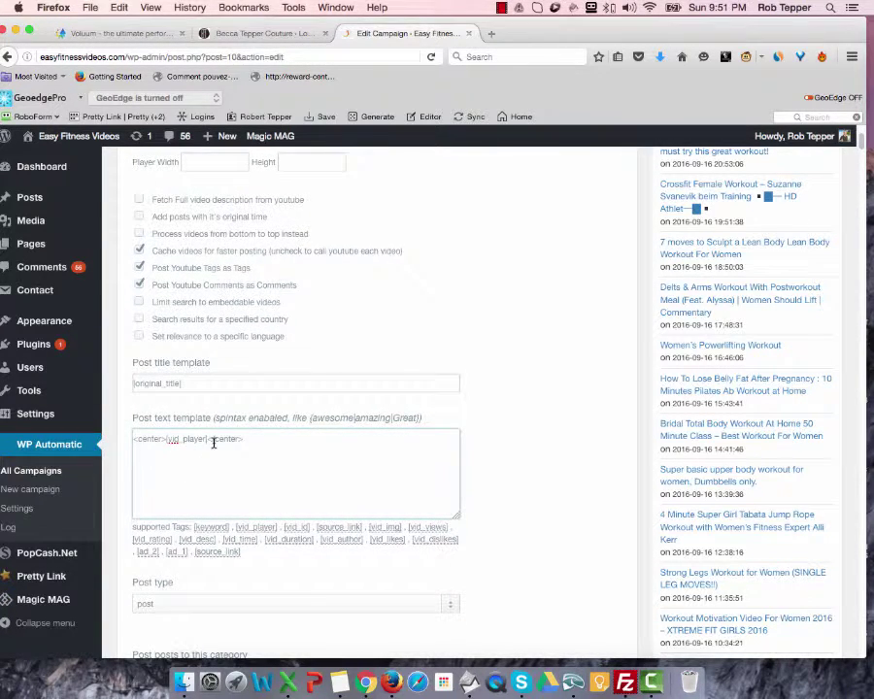
pyautogui.scroll(-5, 223, 500)
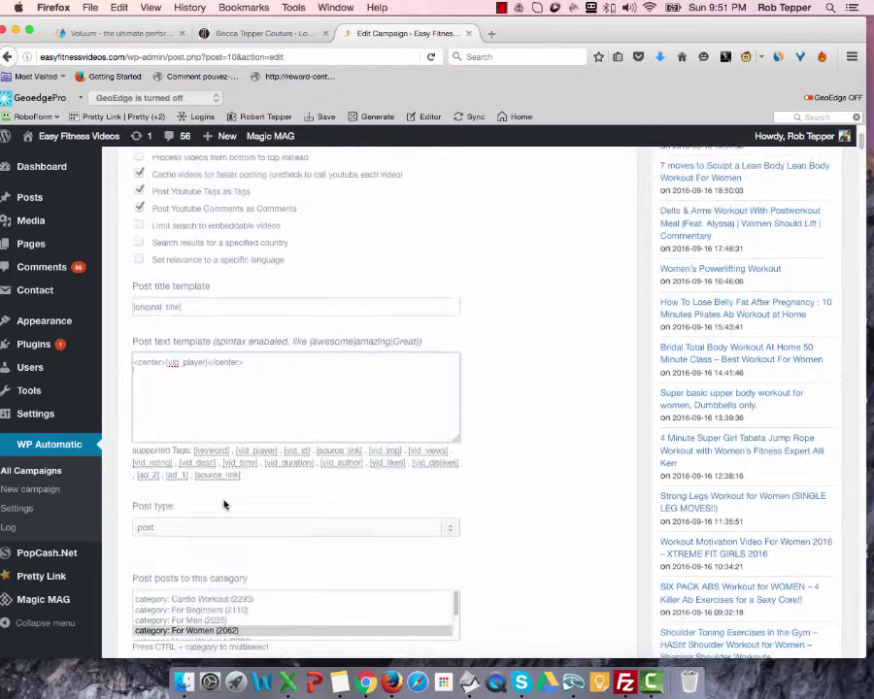
pyautogui.scroll(-1, 225, 504)
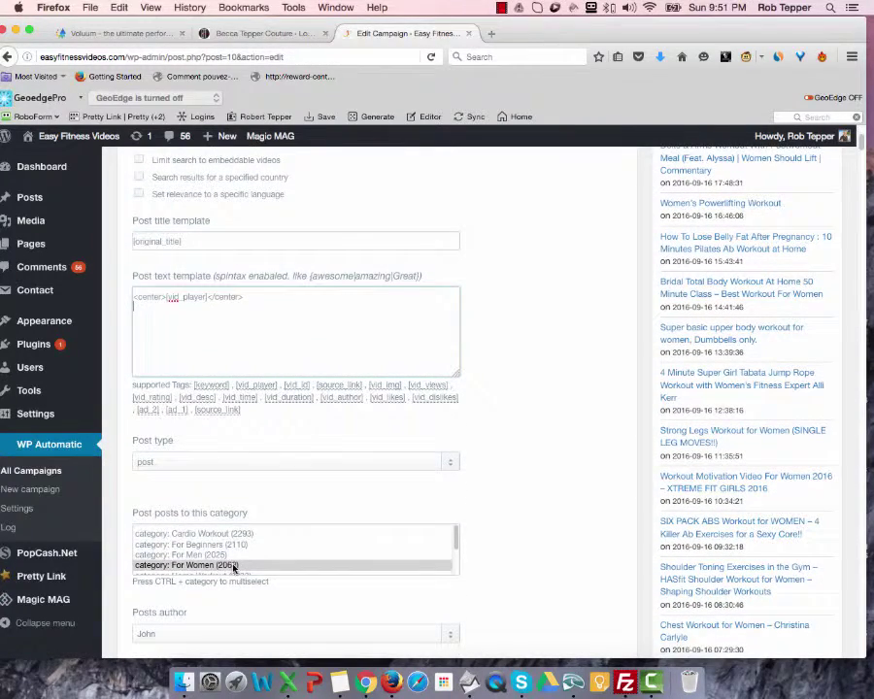
pyautogui.scroll(-2, 233, 568)
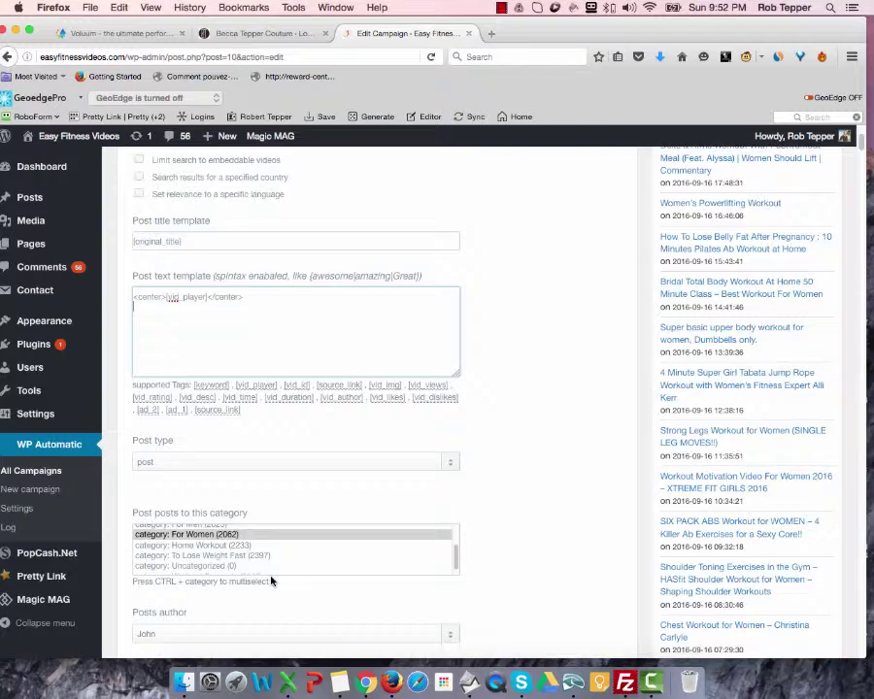
pyautogui.scroll(-2, 274, 581)
pyautogui.scroll(-4, 282, 580)
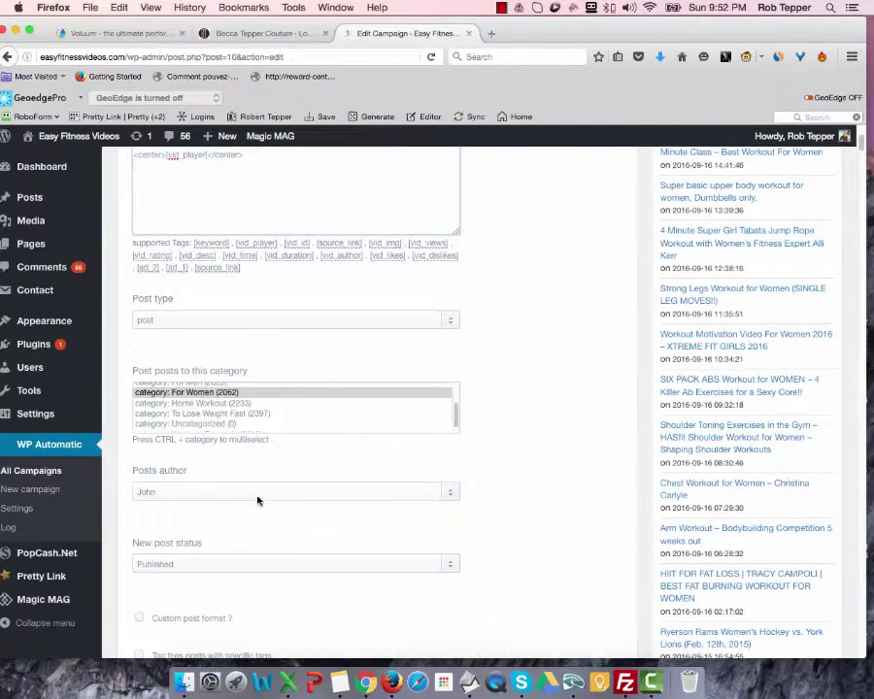
pyautogui.scroll(-3, 272, 500)
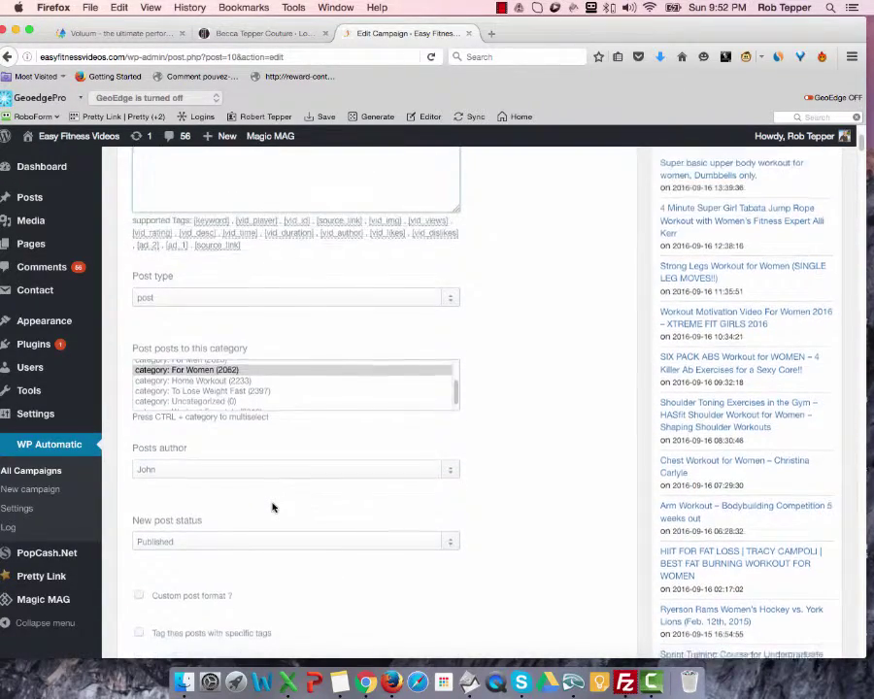
pyautogui.scroll(-4, 272, 506)
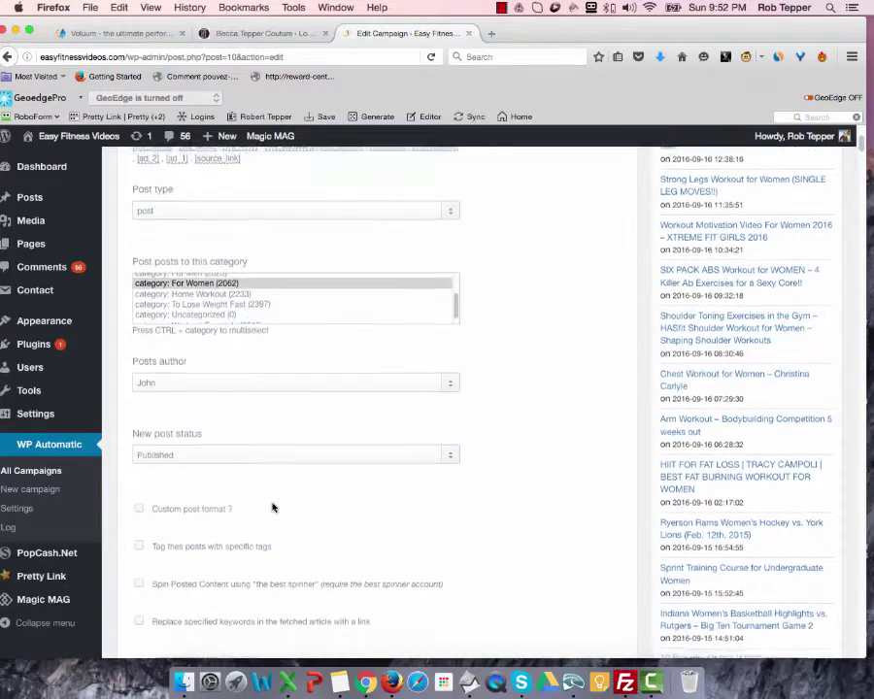
pyautogui.scroll(-3, 272, 505)
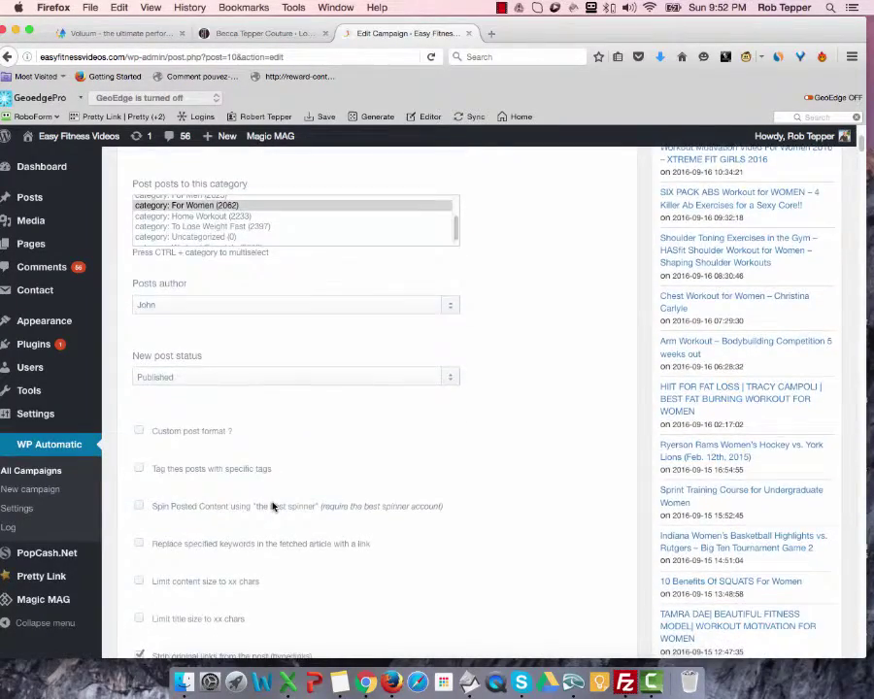
pyautogui.scroll(-3, 261, 513)
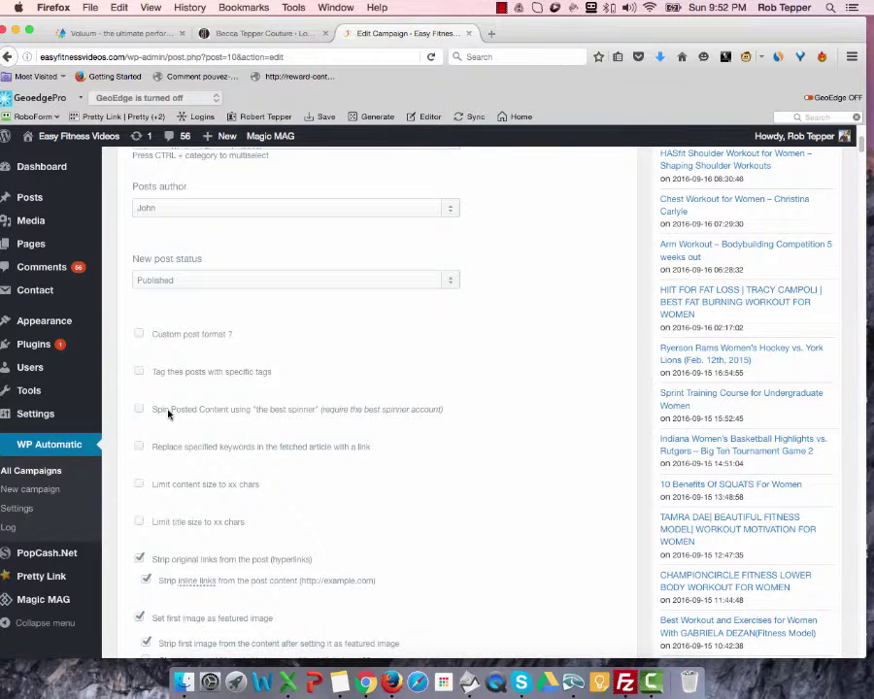
pyautogui.scroll(1, 213, 414)
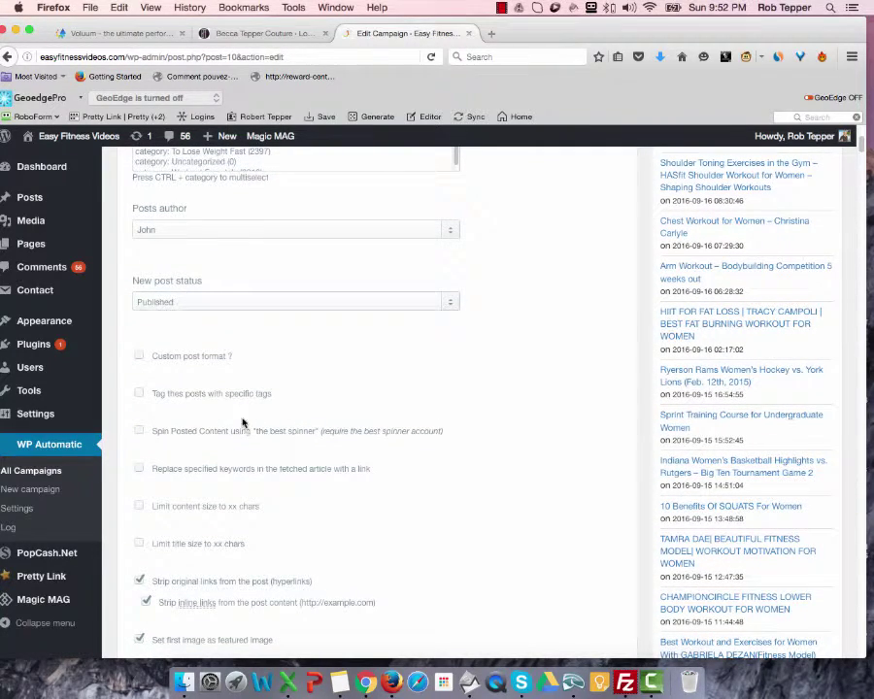
pyautogui.scroll(-5, 225, 427)
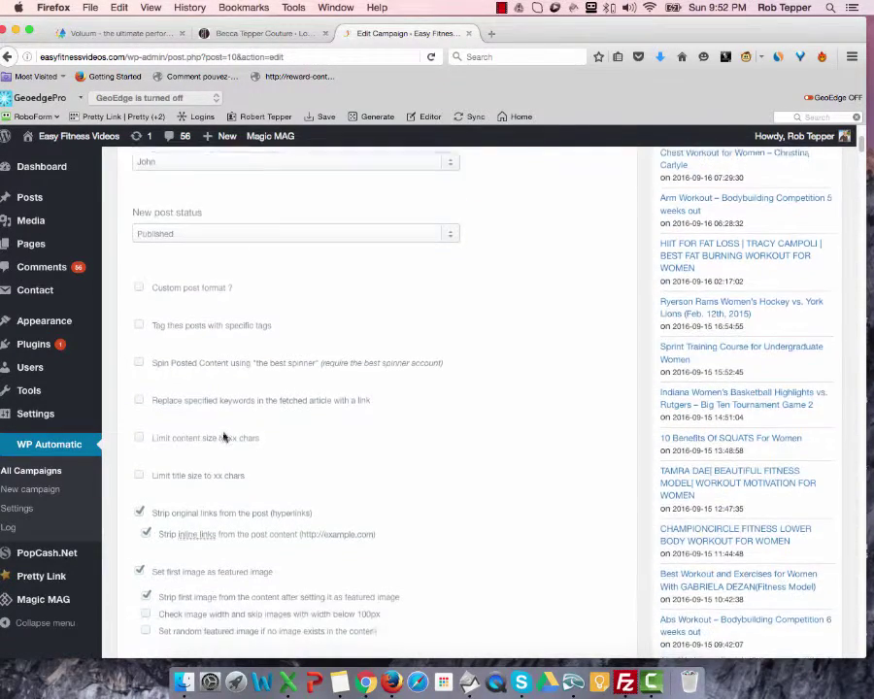
pyautogui.scroll(-2, 222, 441)
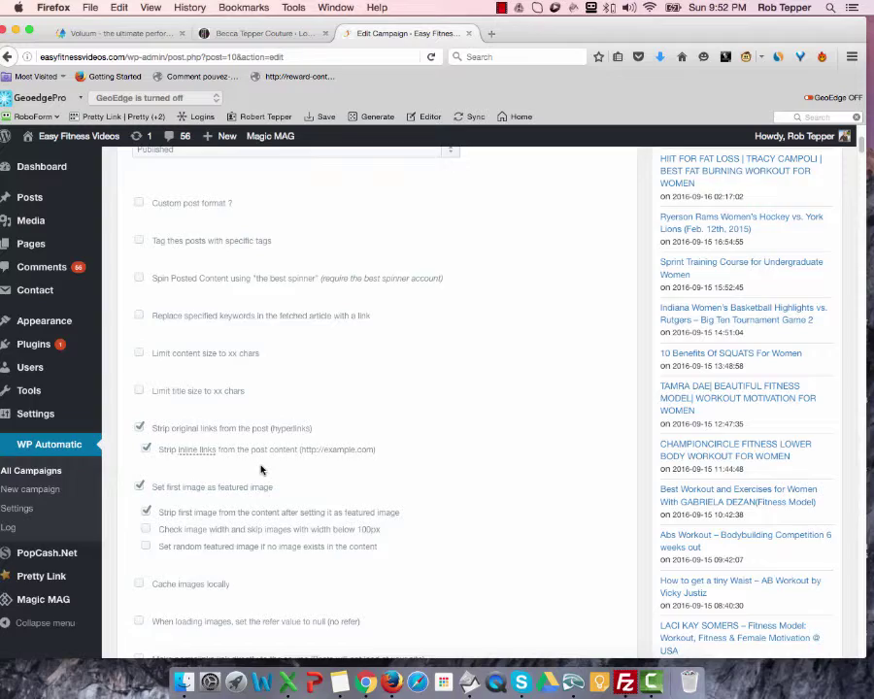
pyautogui.scroll(-2, 260, 470)
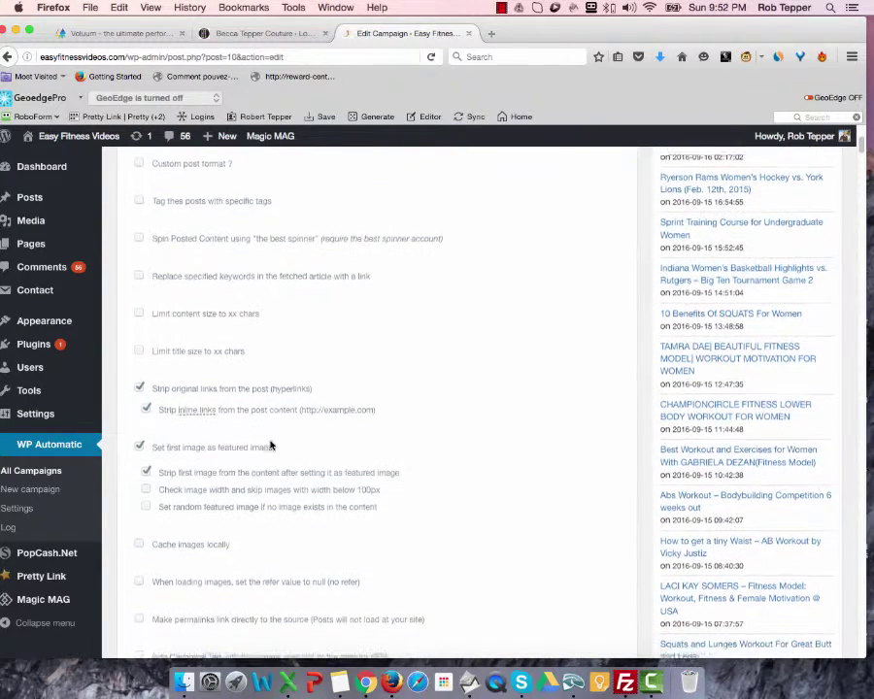
pyautogui.scroll(-1, 277, 447)
pyautogui.scroll(-1, 250, 443)
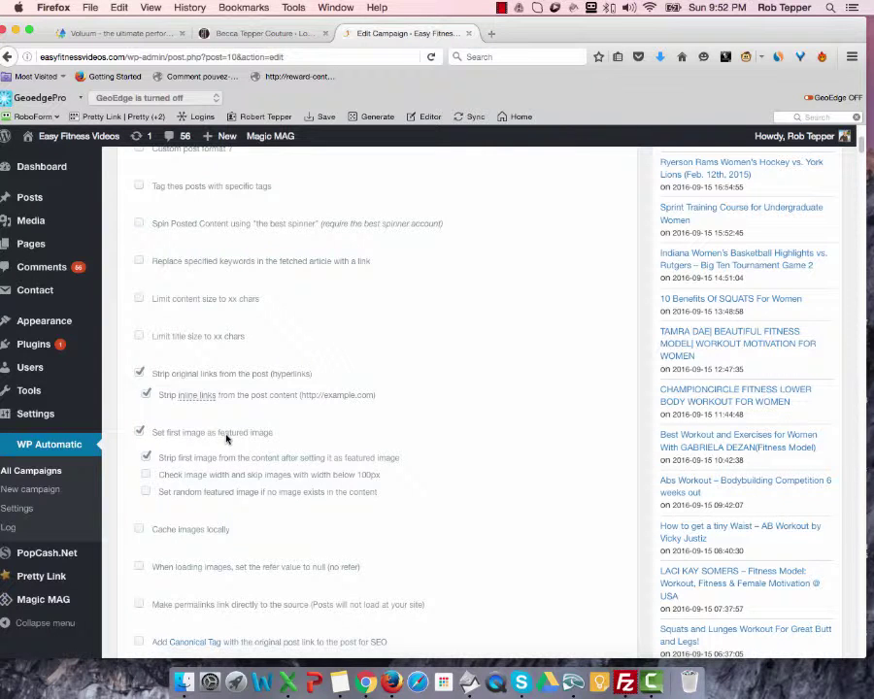
pyautogui.scroll(-1, 227, 441)
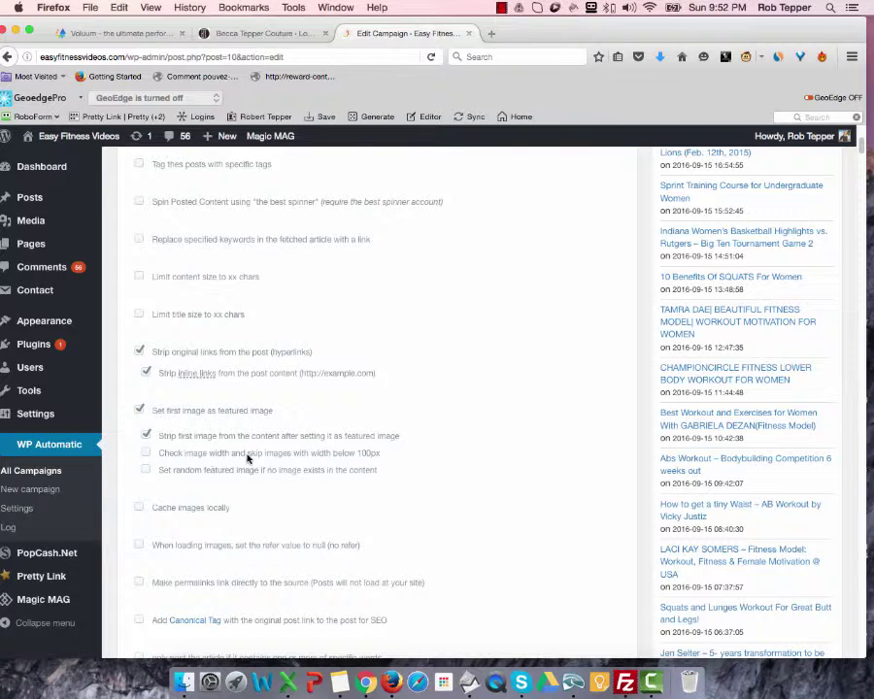
# Enable skipping featured images narrower than 100px
pyautogui.click(146, 453)
pyautogui.scroll(-2, 202, 446)
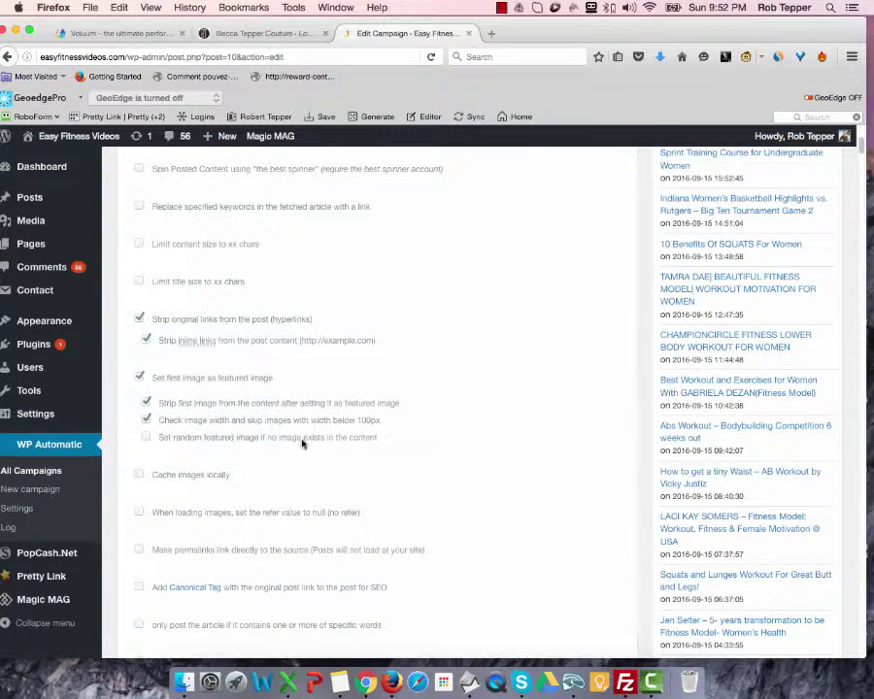
pyautogui.scroll(-1, 297, 449)
pyautogui.scroll(-1, 297, 448)
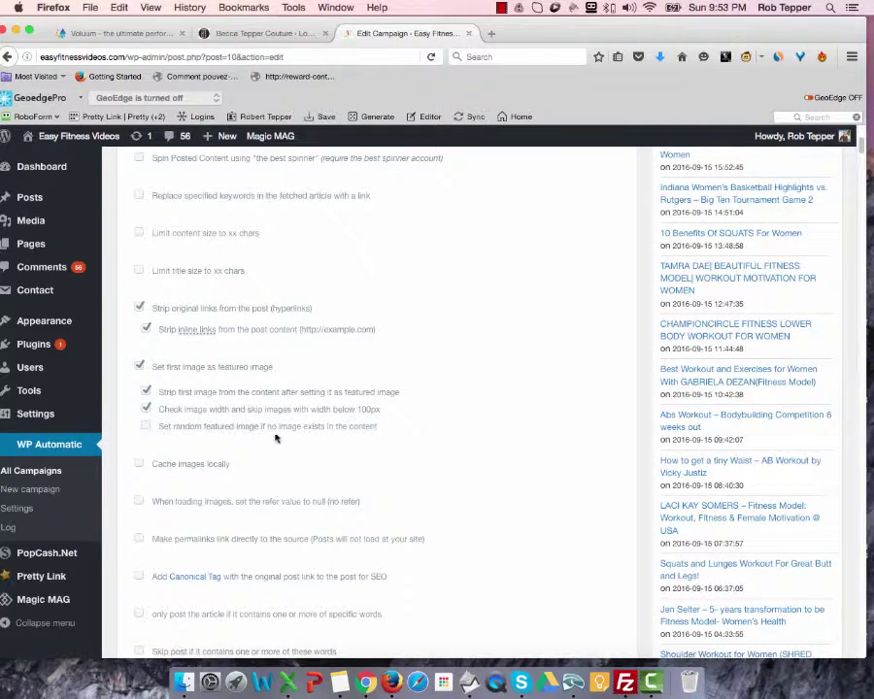
pyautogui.scroll(-4, 208, 452)
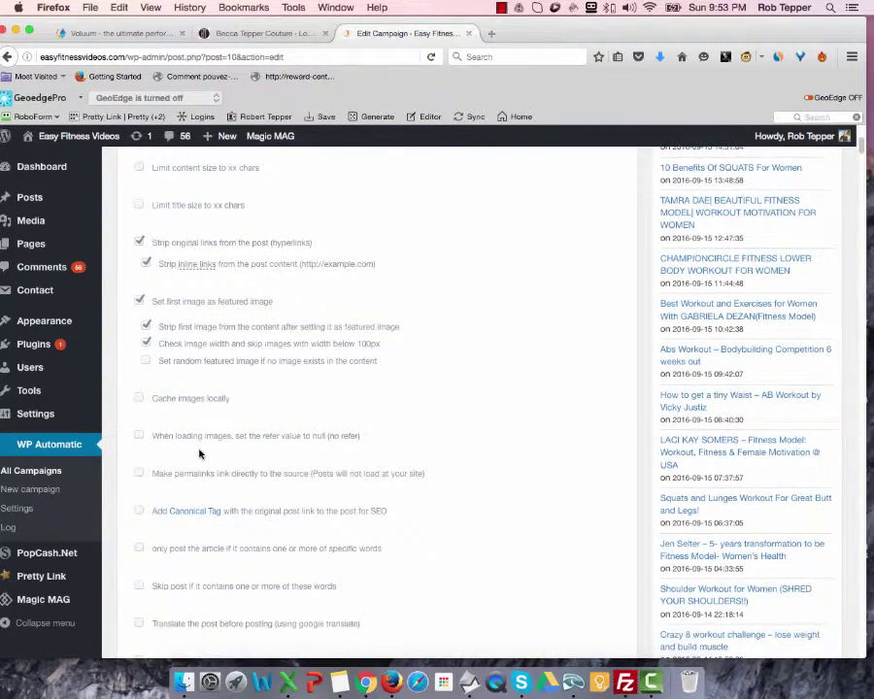
pyautogui.scroll(-2, 204, 452)
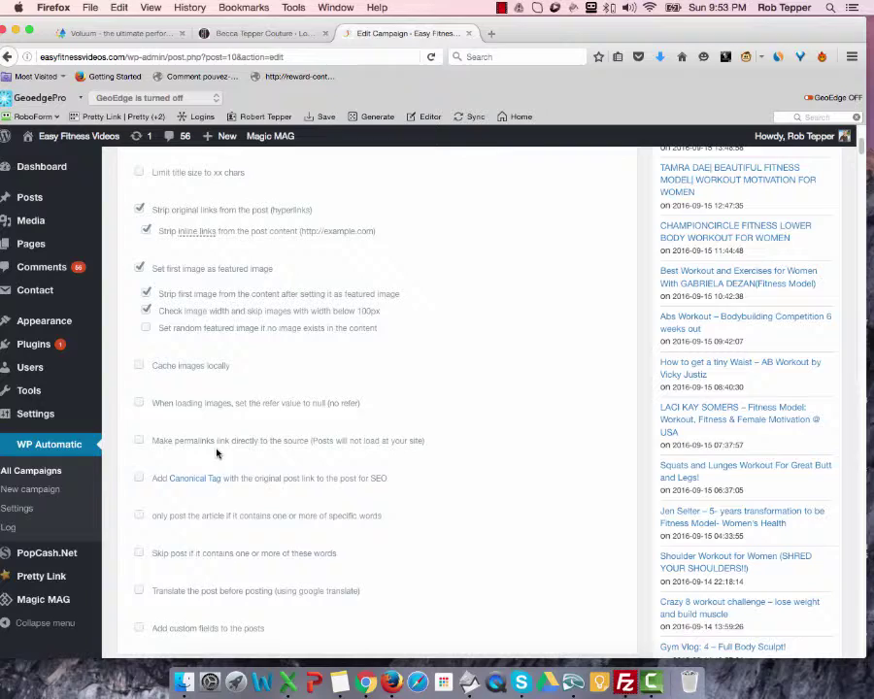
pyautogui.scroll(-3, 215, 452)
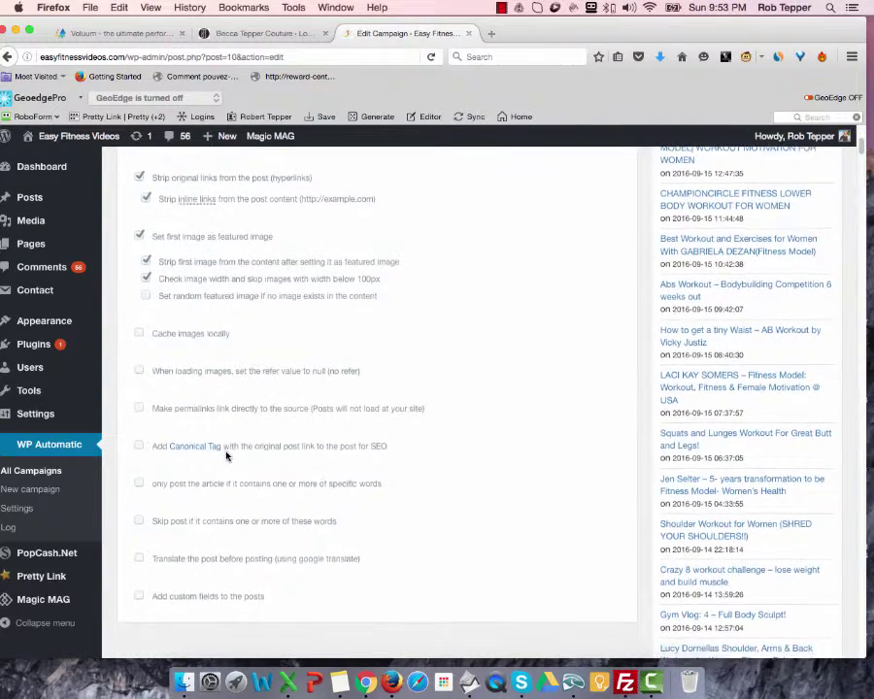
pyautogui.scroll(-3, 223, 461)
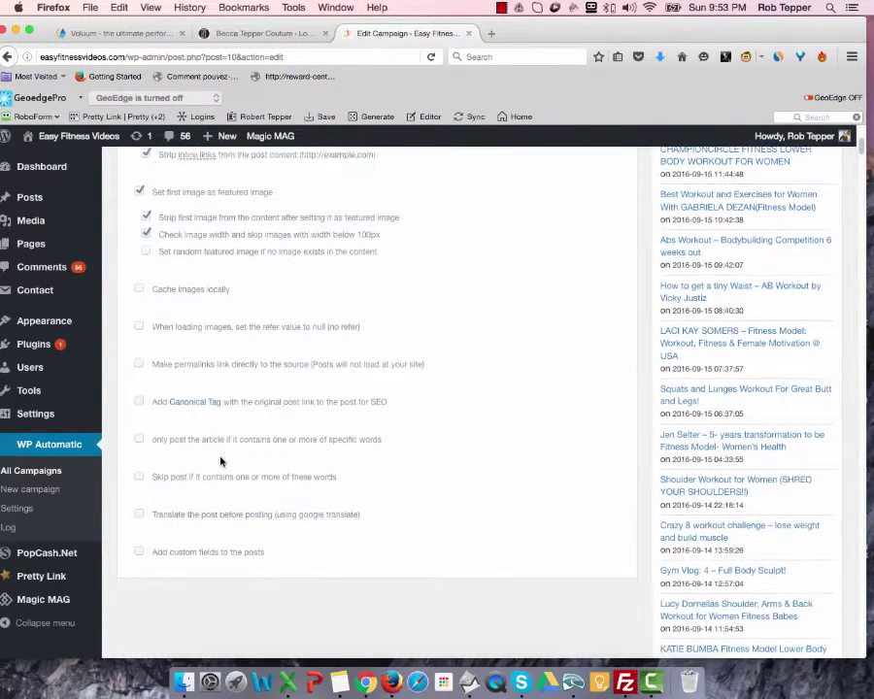
# Turn on skipping posts with banned words and add 'naked' as the banned word
pyautogui.click(139, 477)
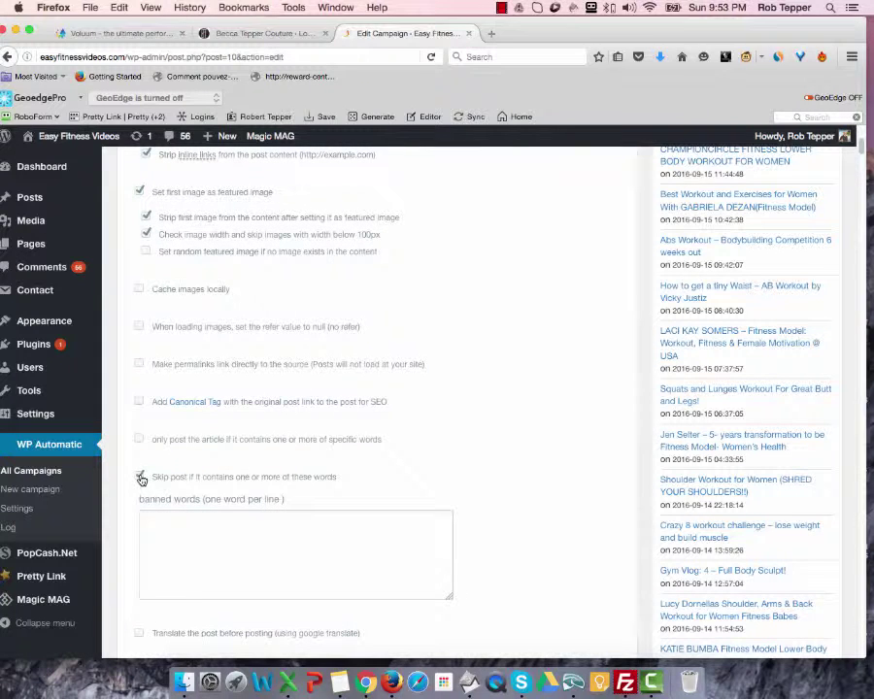
pyautogui.click(204, 534)
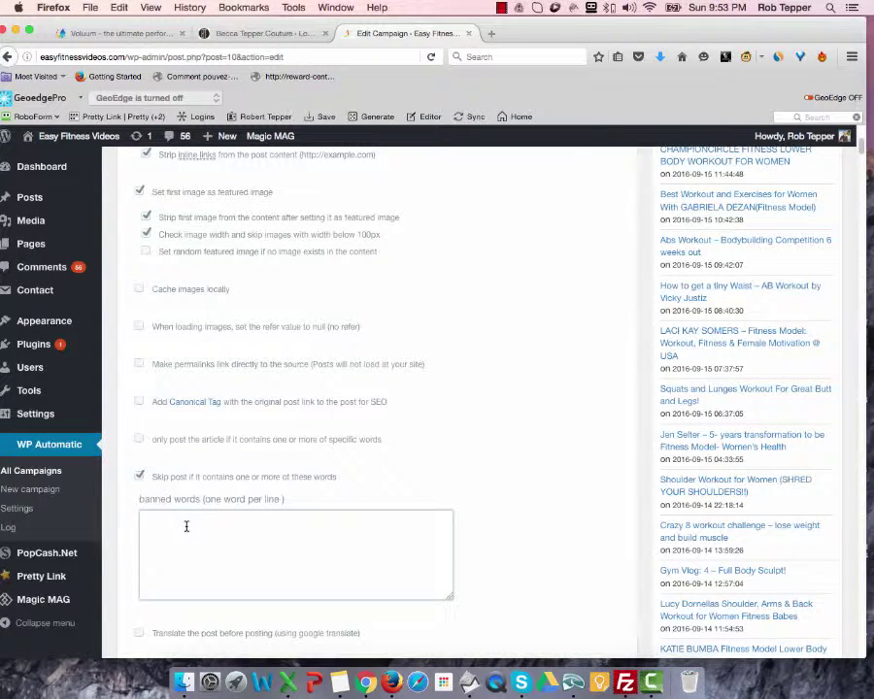
pyautogui.write('naked')
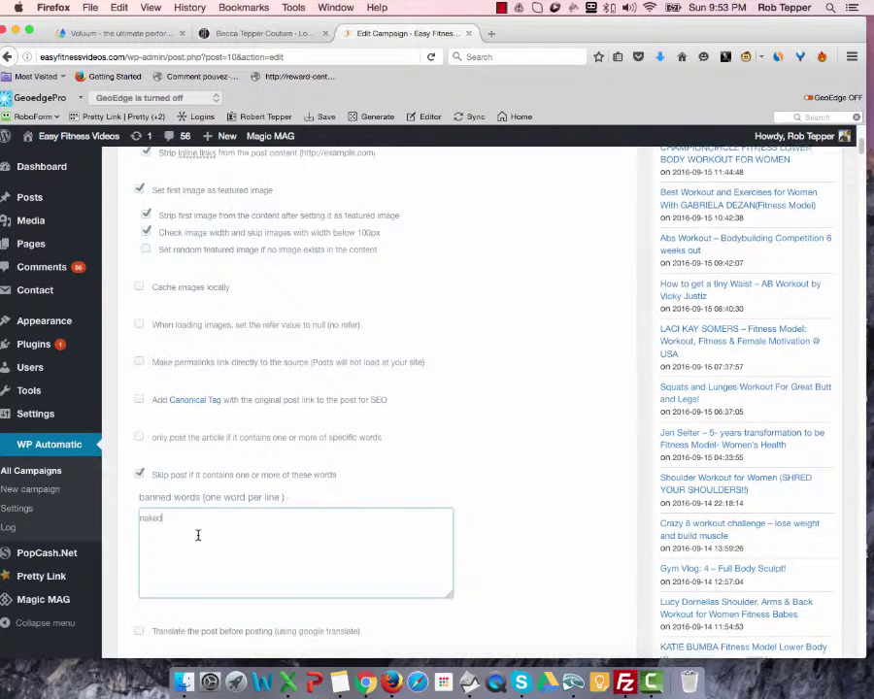
pyautogui.scroll(-3, 196, 532)
pyautogui.scroll(-2, 198, 538)
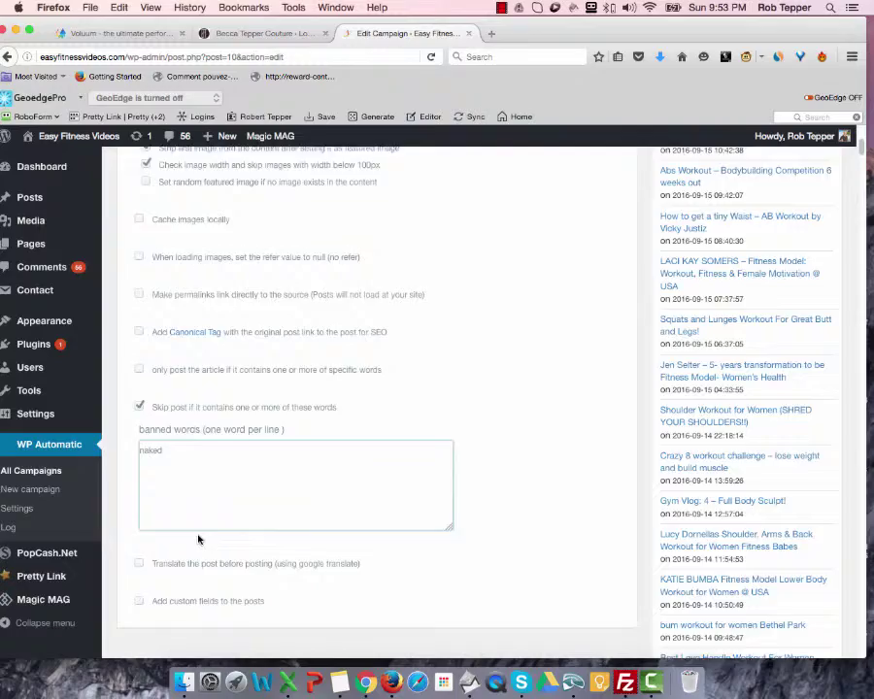
pyautogui.scroll(15, 198, 539)
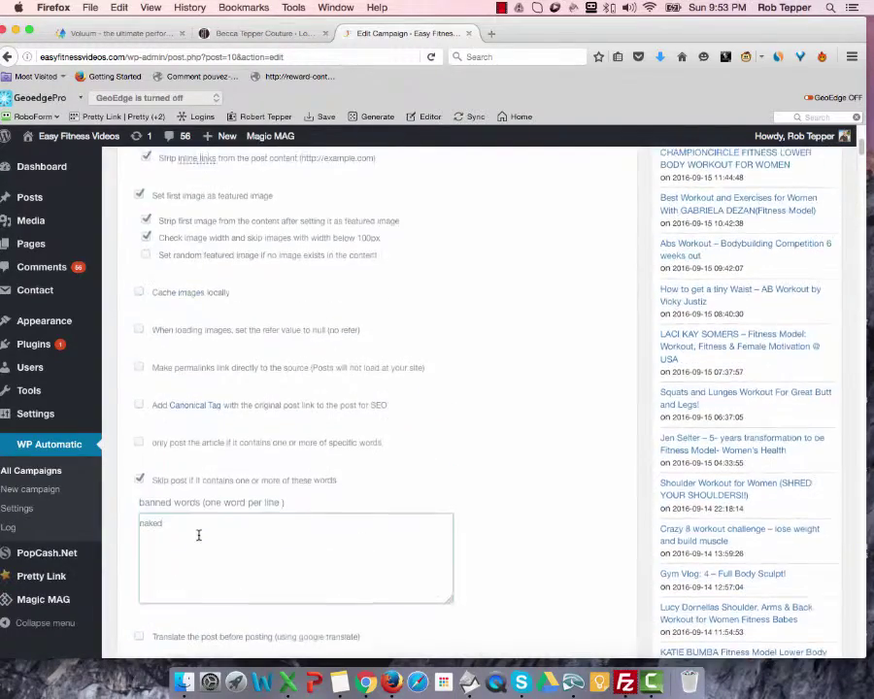
pyautogui.scroll(20, 198, 539)
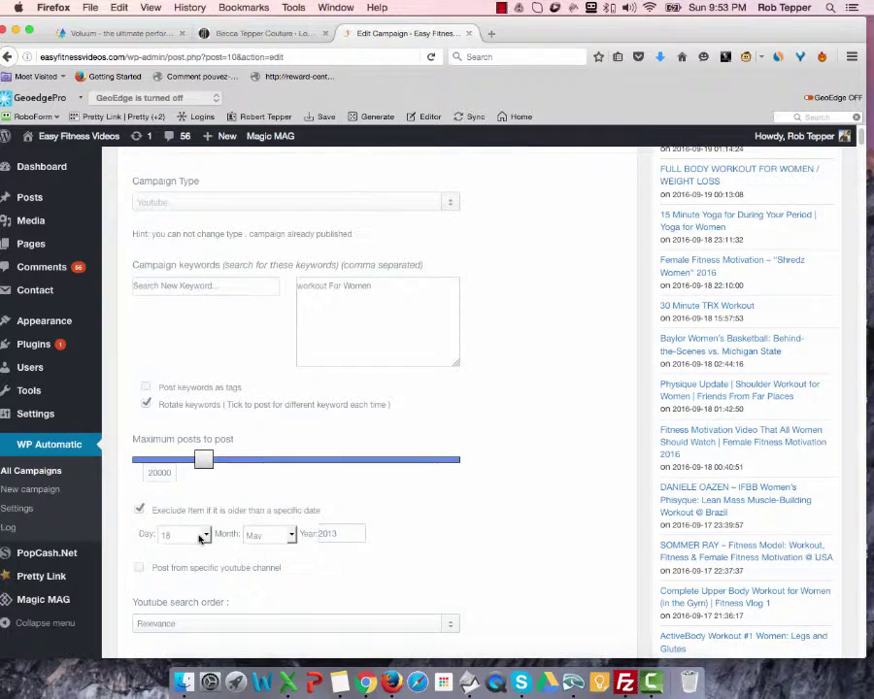
# Re-run For Women, posting 'Kegel Exercises Beginners Workout For Women', and review the processing log
pyautogui.scroll(20, 198, 539)
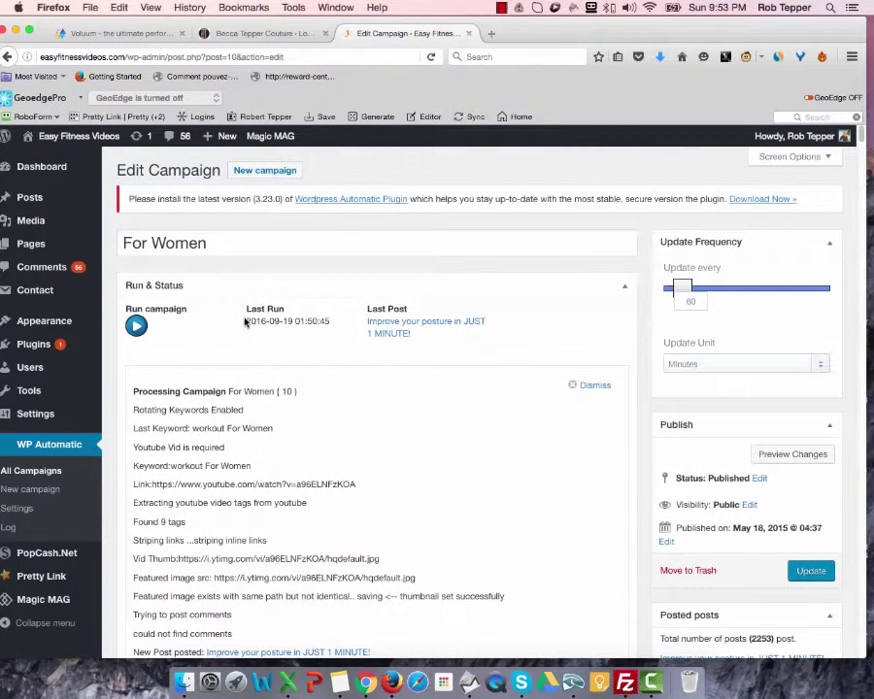
pyautogui.click(136, 325)
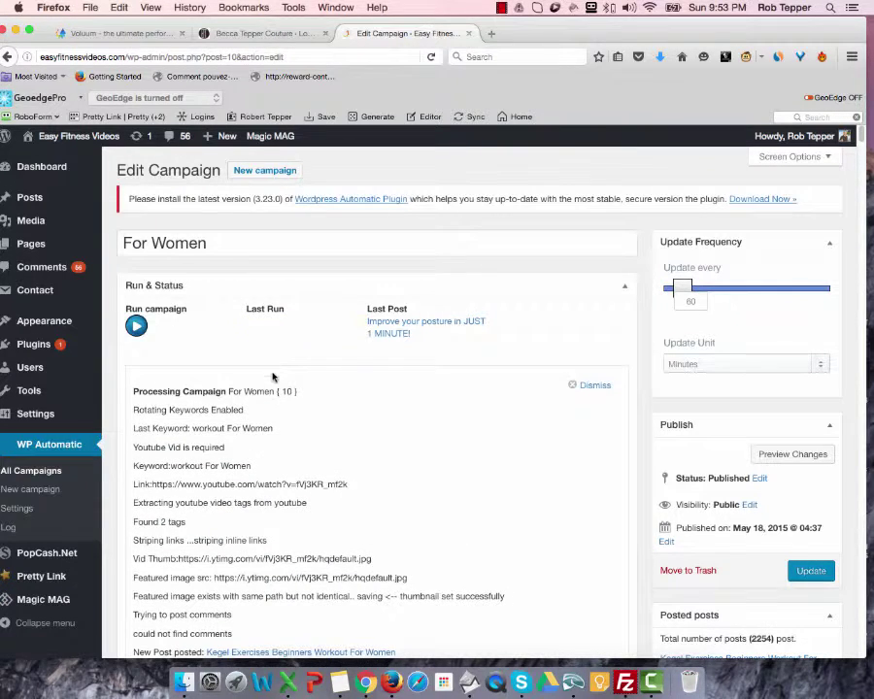
pyautogui.scroll(-2, 305, 495)
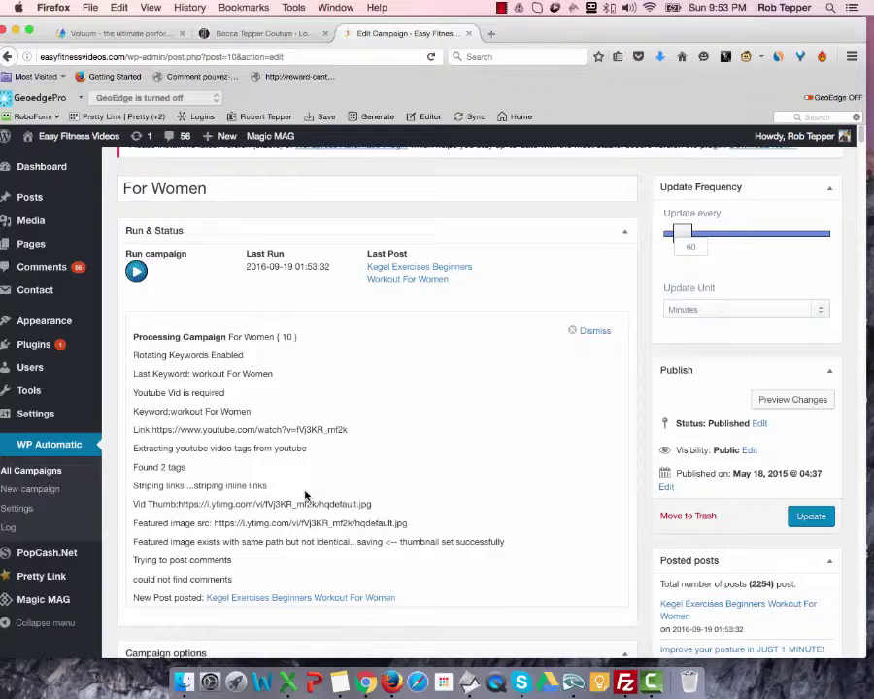
pyautogui.scroll(-3, 292, 490)
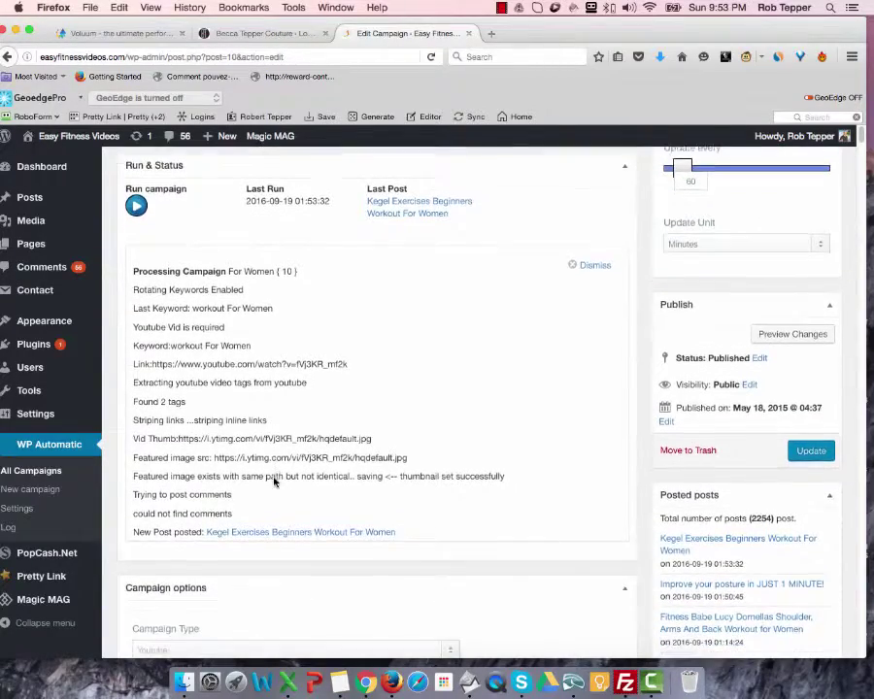
pyautogui.scroll(-5, 243, 473)
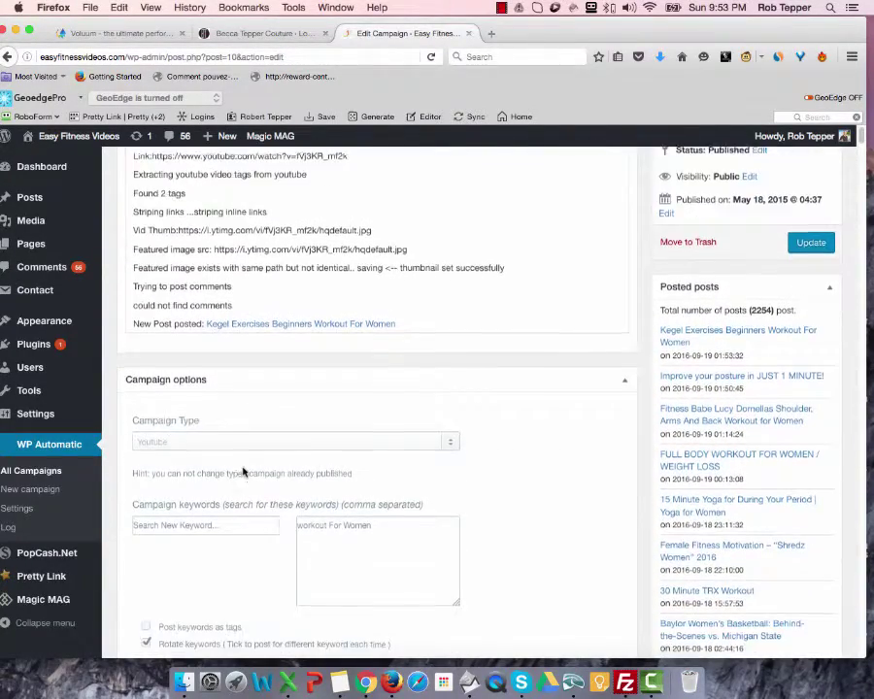
pyautogui.scroll(-4, 242, 472)
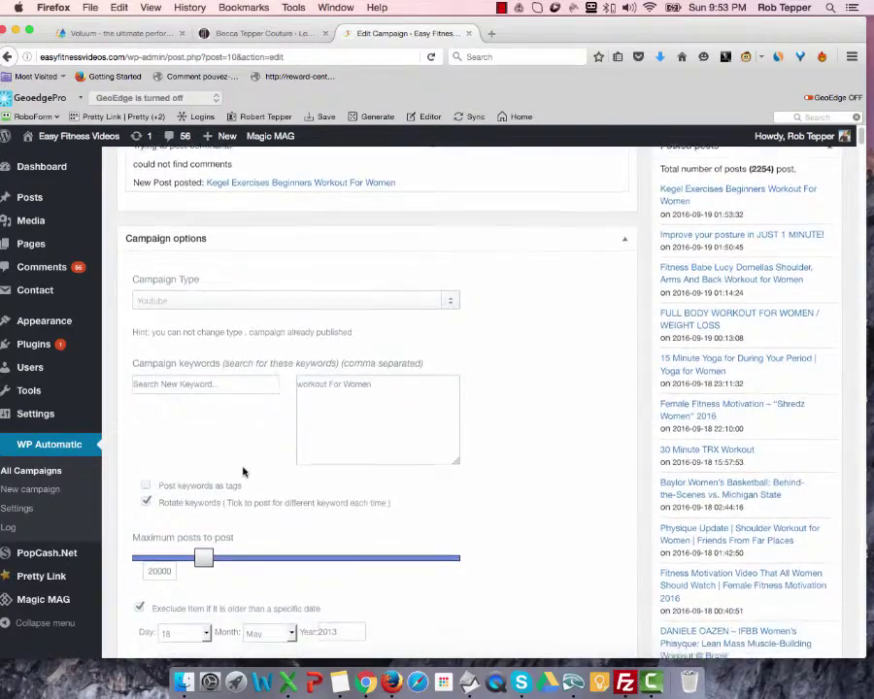
pyautogui.scroll(-3, 242, 472)
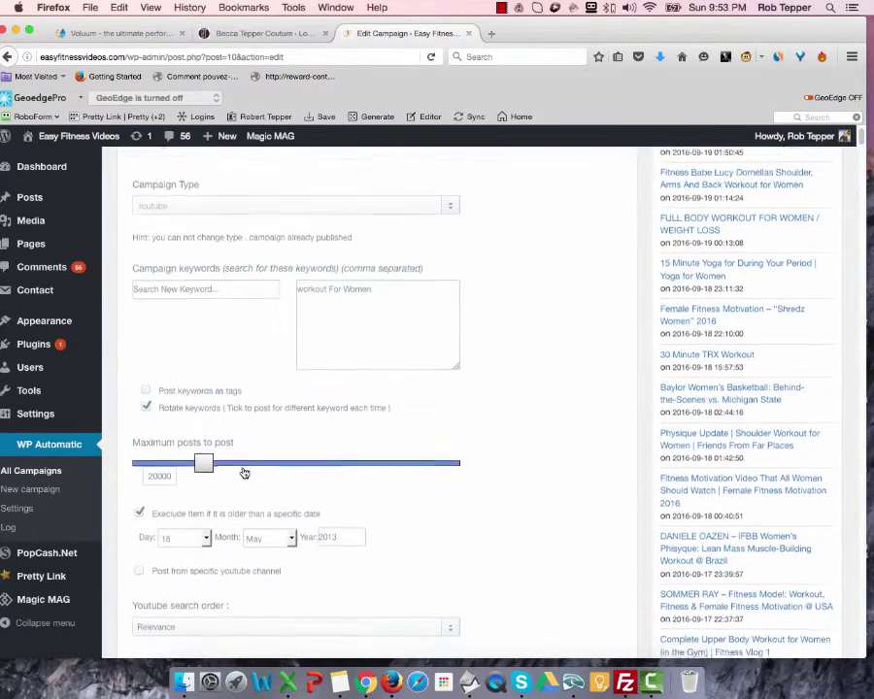
pyautogui.scroll(15, 245, 468)
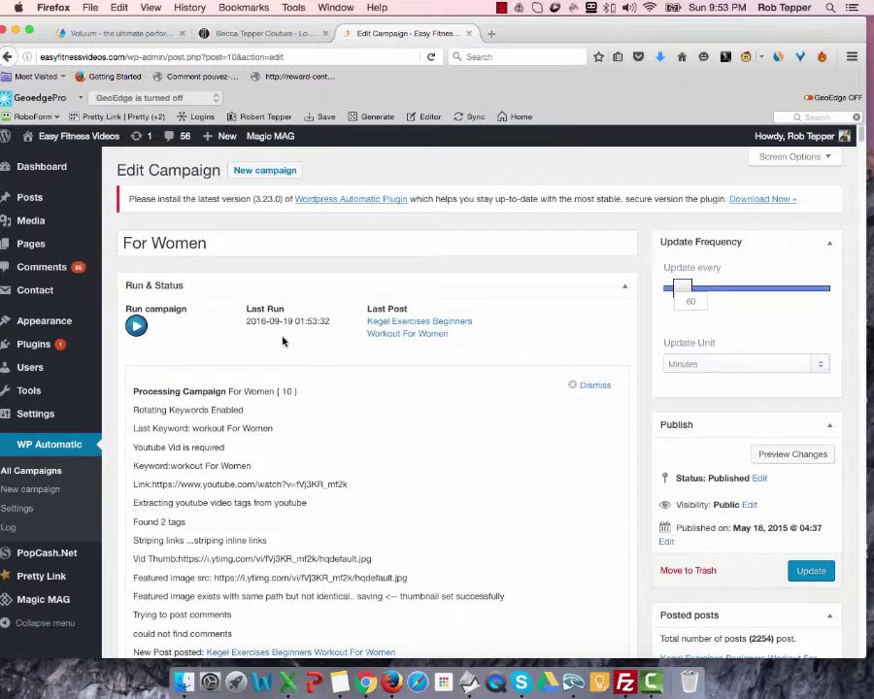
pyautogui.scroll(-3, 283, 341)
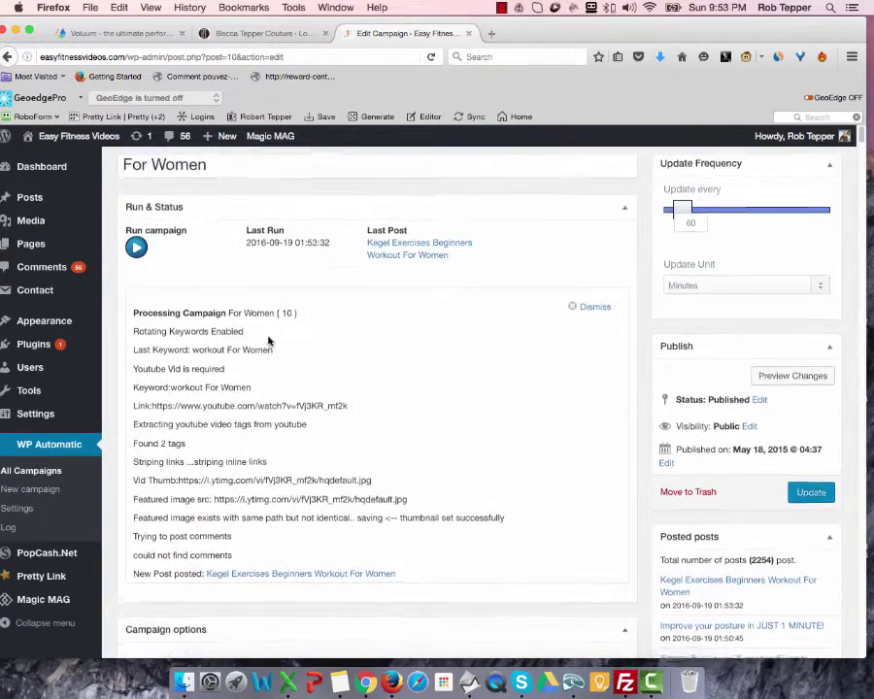
pyautogui.scroll(-10, 244, 337)
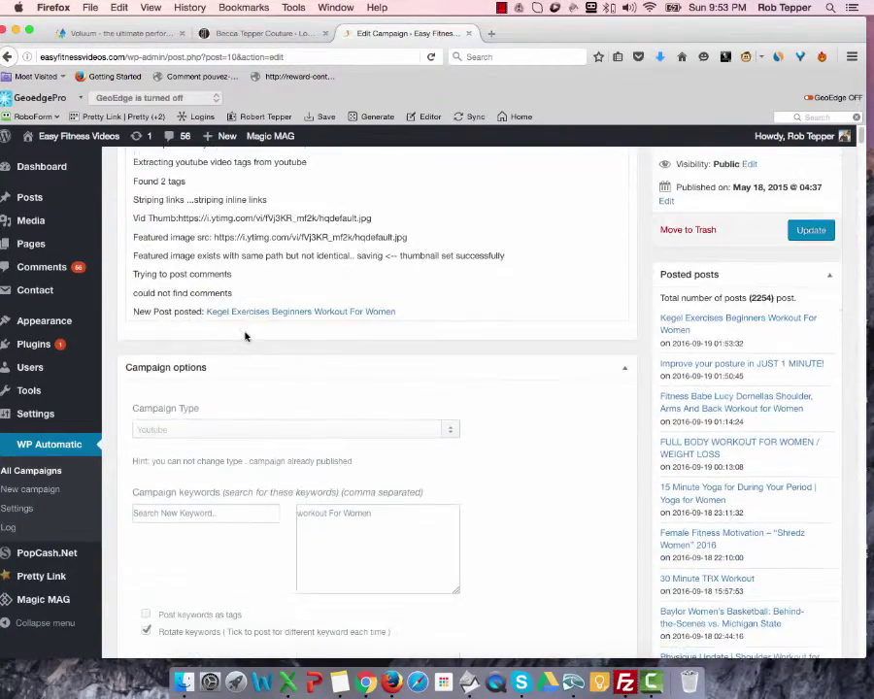
pyautogui.scroll(-20, 244, 336)
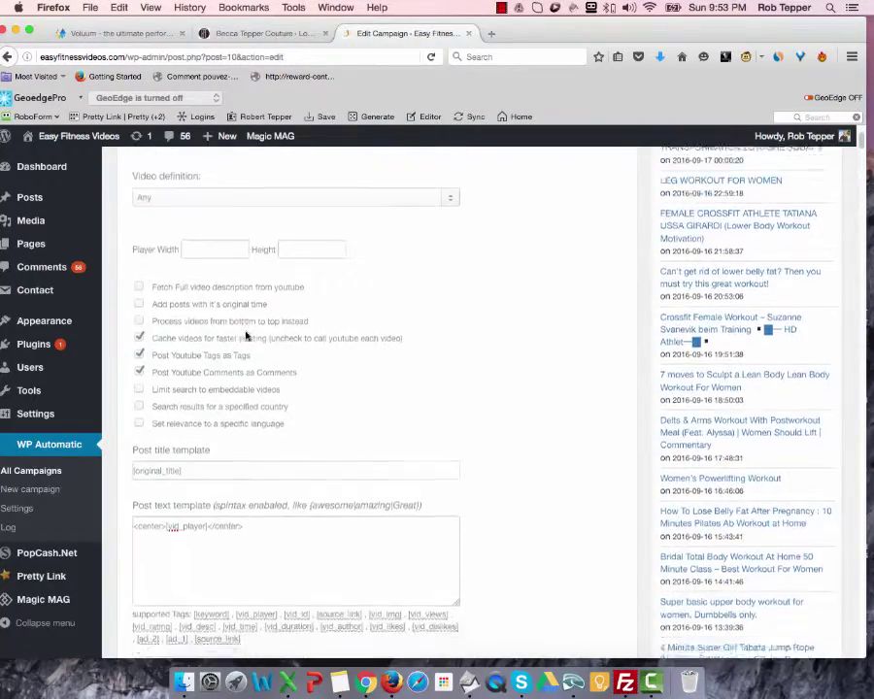
pyautogui.scroll(7, 245, 336)
pyautogui.scroll(15, 246, 336)
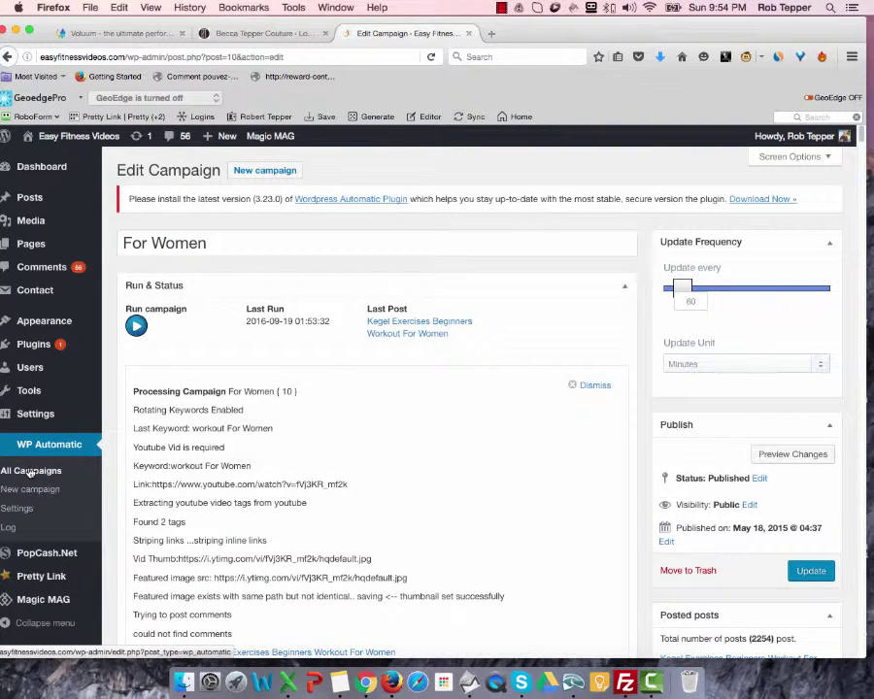
# Show All Campaigns: seven YouTube campaigns, with For Women at 2254 of 20000 posts
pyautogui.click(30, 471)
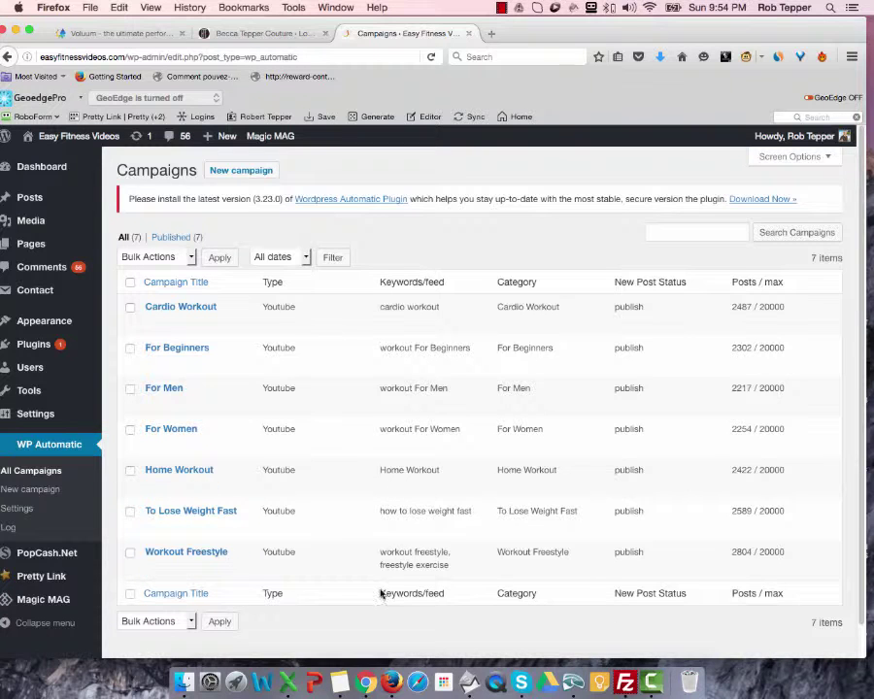
pyautogui.scroll(-1, 374, 607)
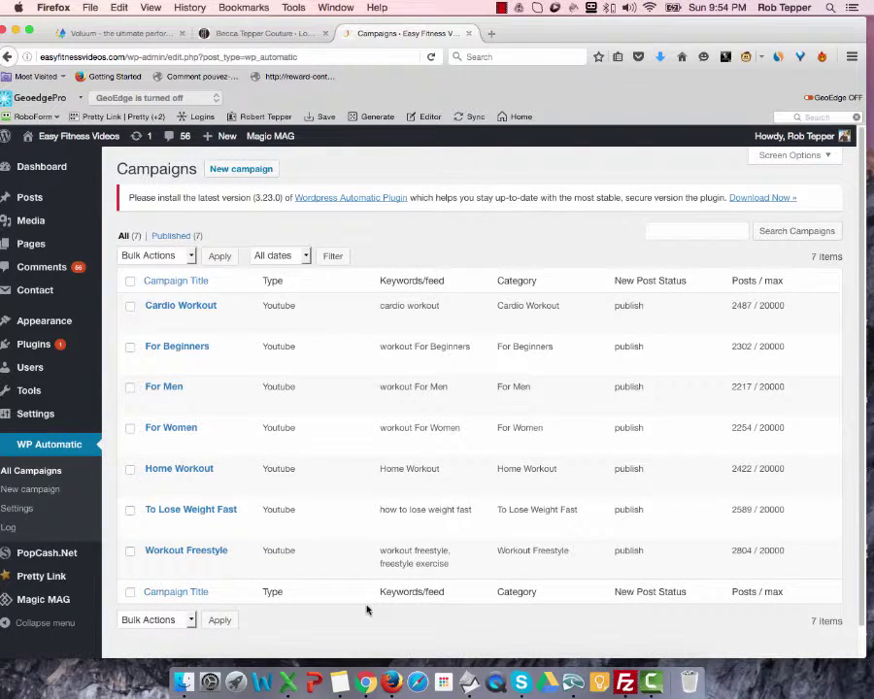